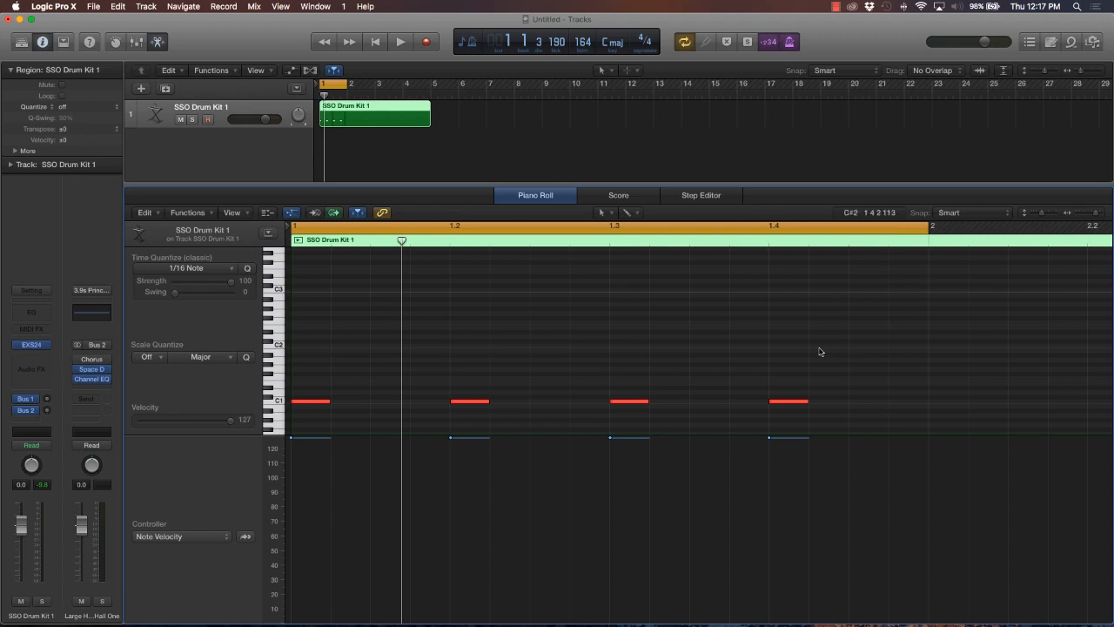
# Step: Delete the C1 notes on beats 2, 3 and 4 and move the remaining beat 1 note up to D#2
pyautogui.moveTo(834, 384); pyautogui.dragTo(442, 399)
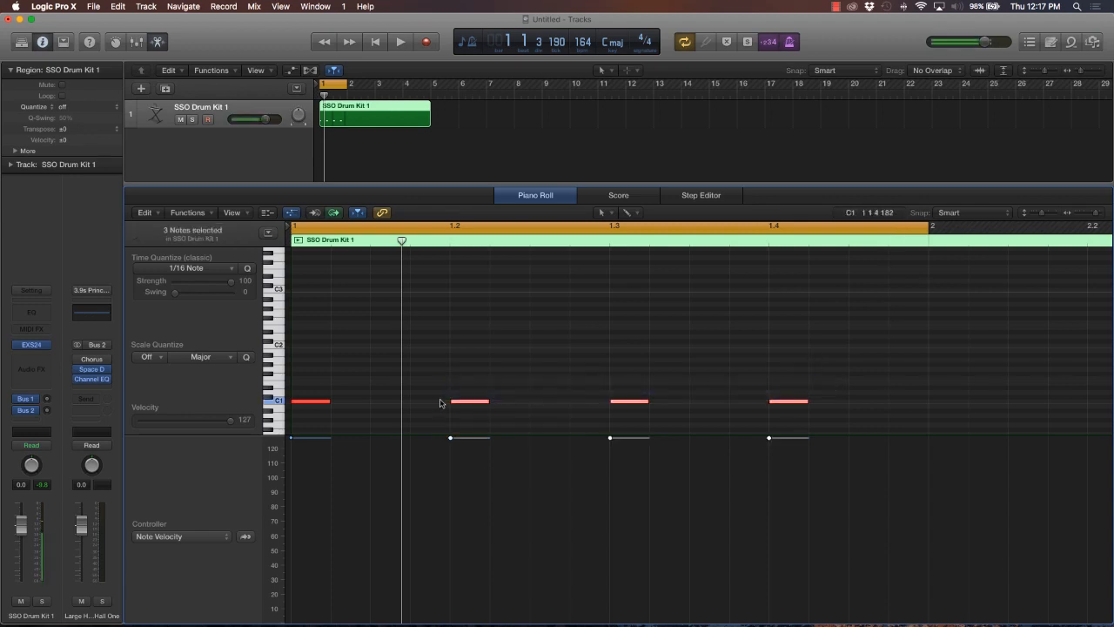
pyautogui.press('Delete')
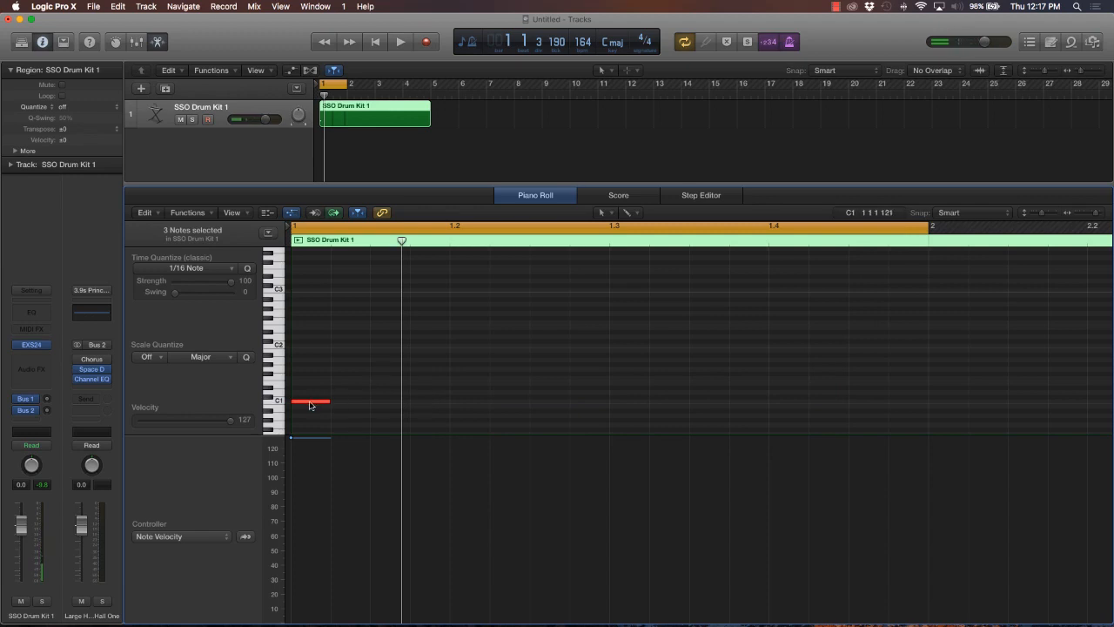
pyautogui.moveTo(312, 402); pyautogui.dragTo(310, 335)
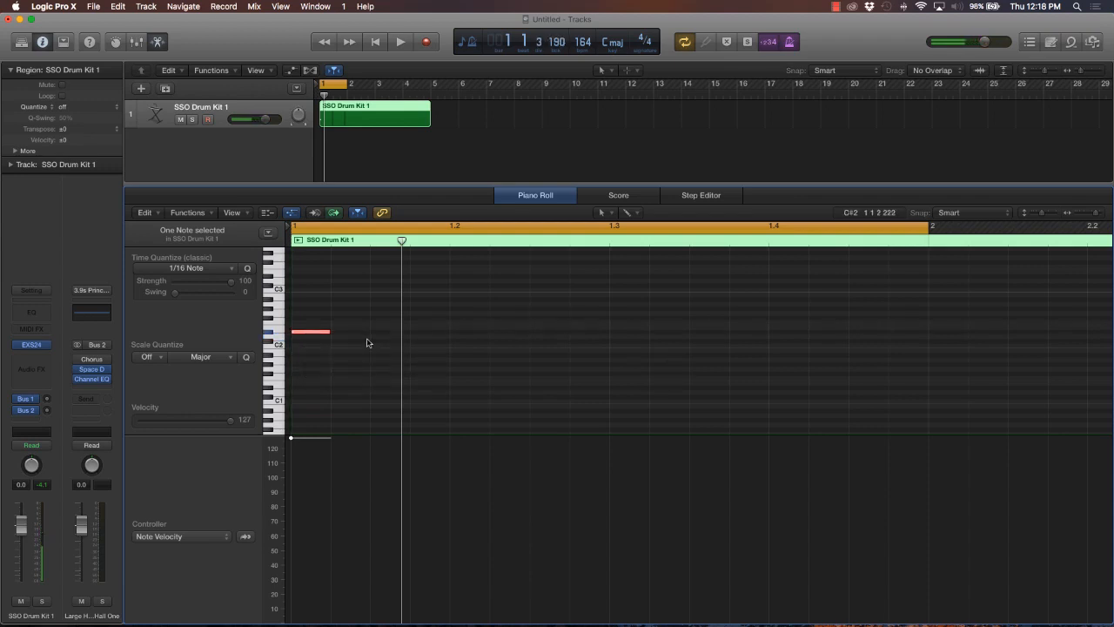
pyautogui.click(575, 398)
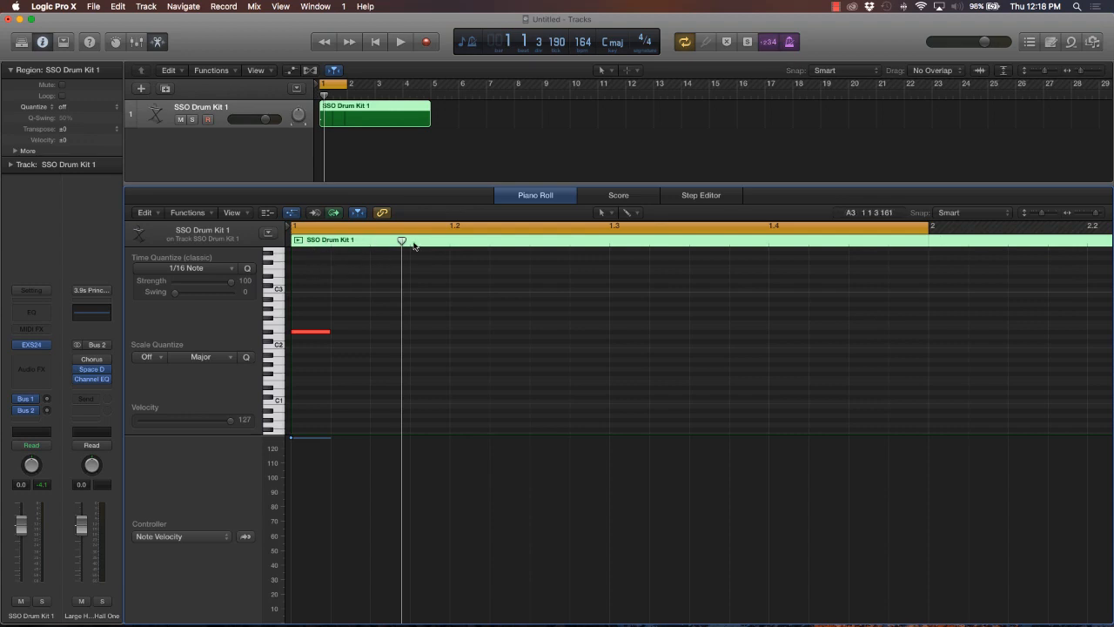
# Step: Add three more D#2 notes directly after the first to fill beat 1 with four consecutive 1/16 notes
pyautogui.click(325, 333)
pyautogui.keyDown('super'); pyautogui.click(349, 333); pyautogui.keyUp('super')
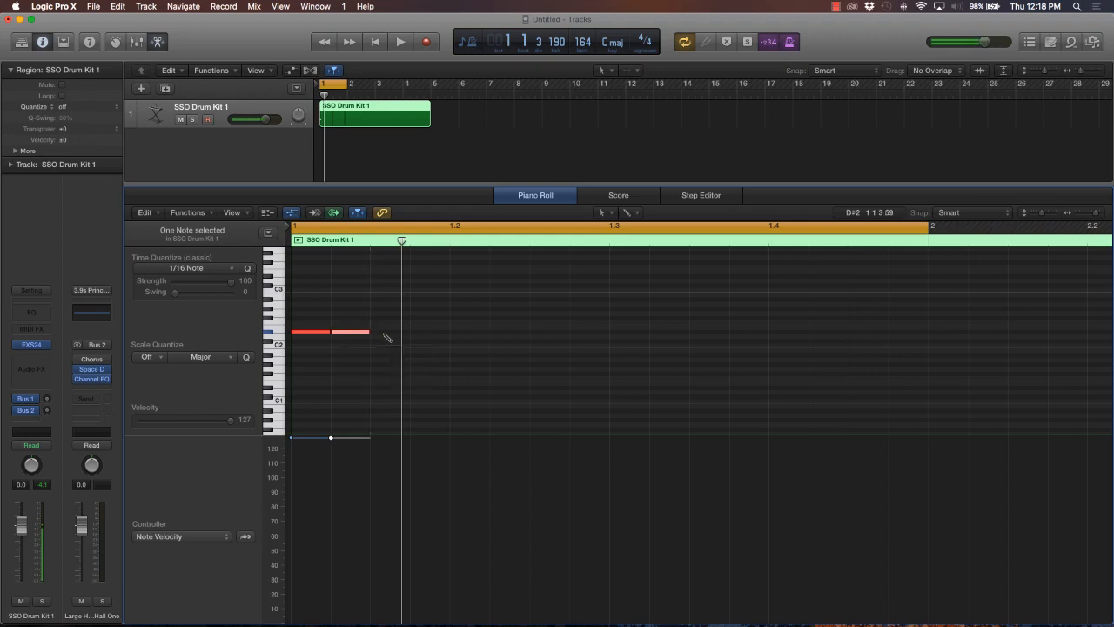
pyautogui.keyDown('super'); pyautogui.click(390, 333); pyautogui.keyUp('super')
pyautogui.keyDown('super'); pyautogui.click(428, 333); pyautogui.keyUp('super')
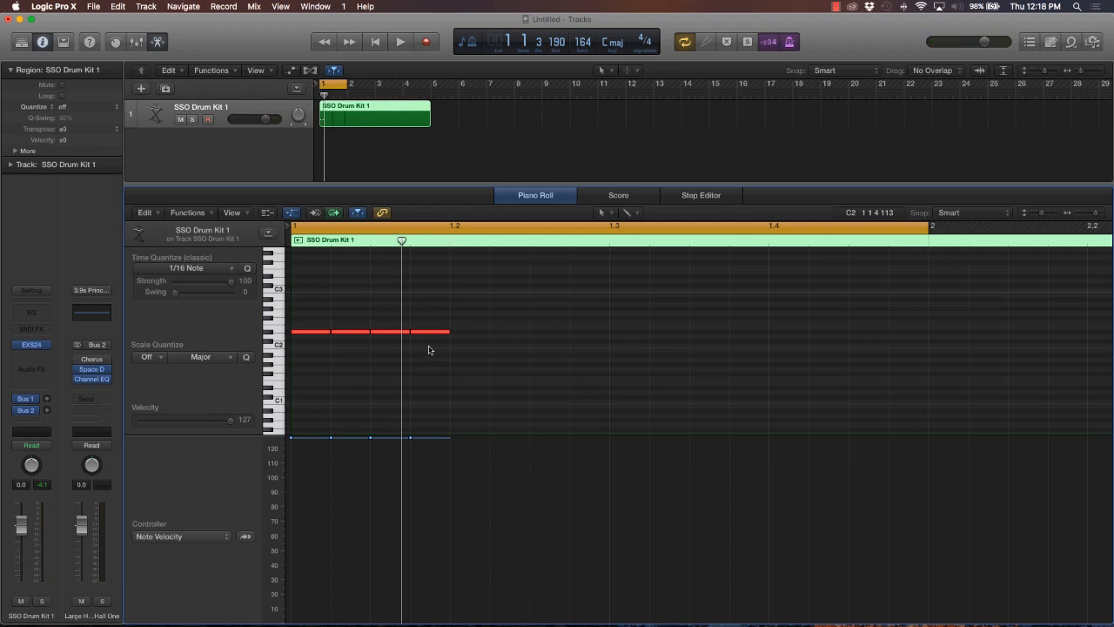
# Step: Delete the fourth D#2 note and spread the remaining three roughly evenly across beat 1
pyautogui.click(430, 331)
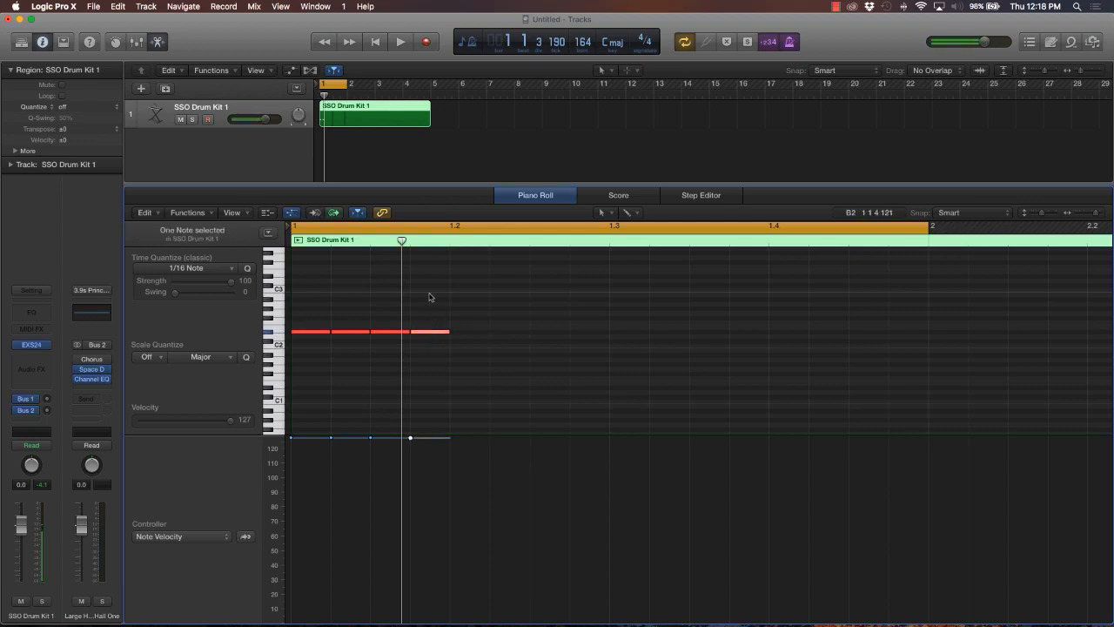
pyautogui.press('Delete')
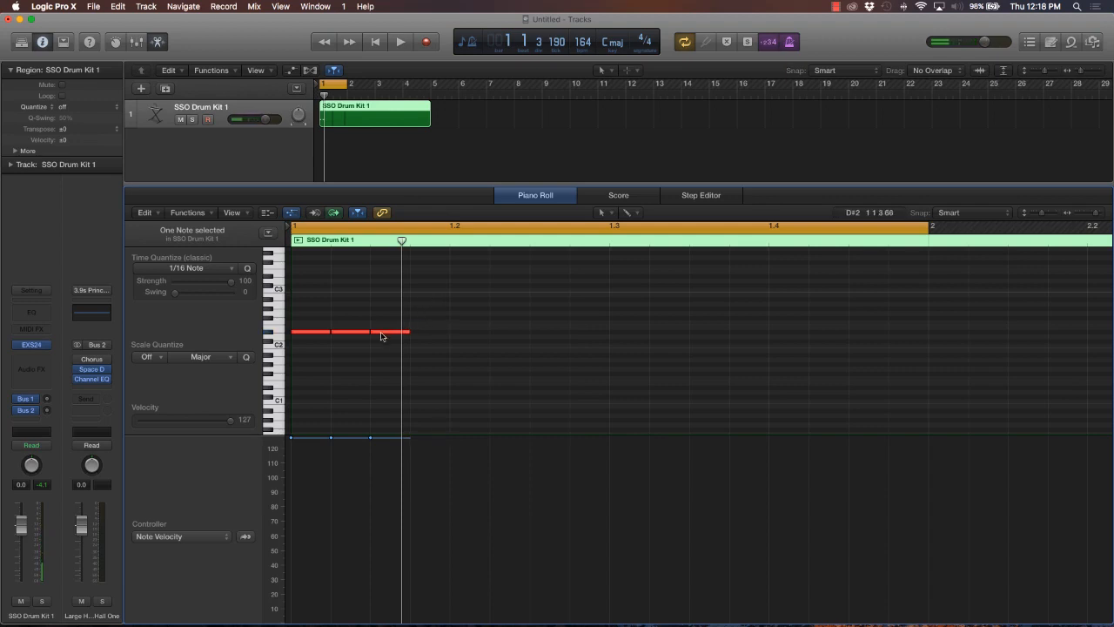
pyautogui.click(389, 332)
pyautogui.moveTo(389, 332)
pyautogui.mouseDown()
pyautogui.moveTo(419, 331)
pyautogui.moveTo(385, 331)
pyautogui.mouseUp()
pyautogui.click(369, 332)
pyautogui.click(525, 311)
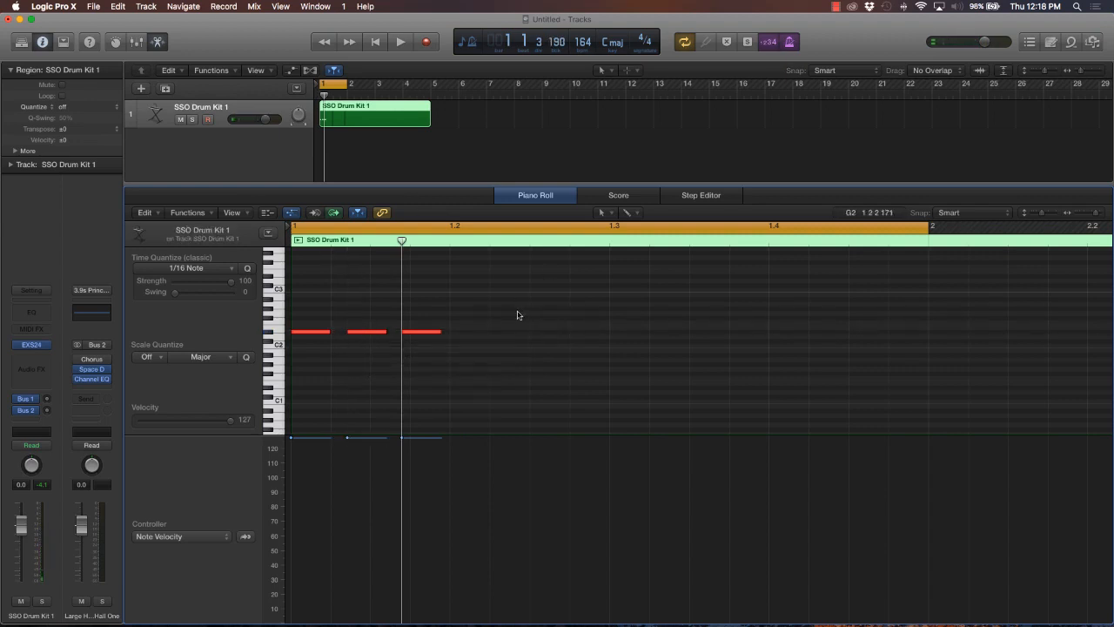
# Step: Select the three hand-spaced D#2 notes and play the loop to hear their timing
pyautogui.moveTo(510, 313); pyautogui.dragTo(279, 352)
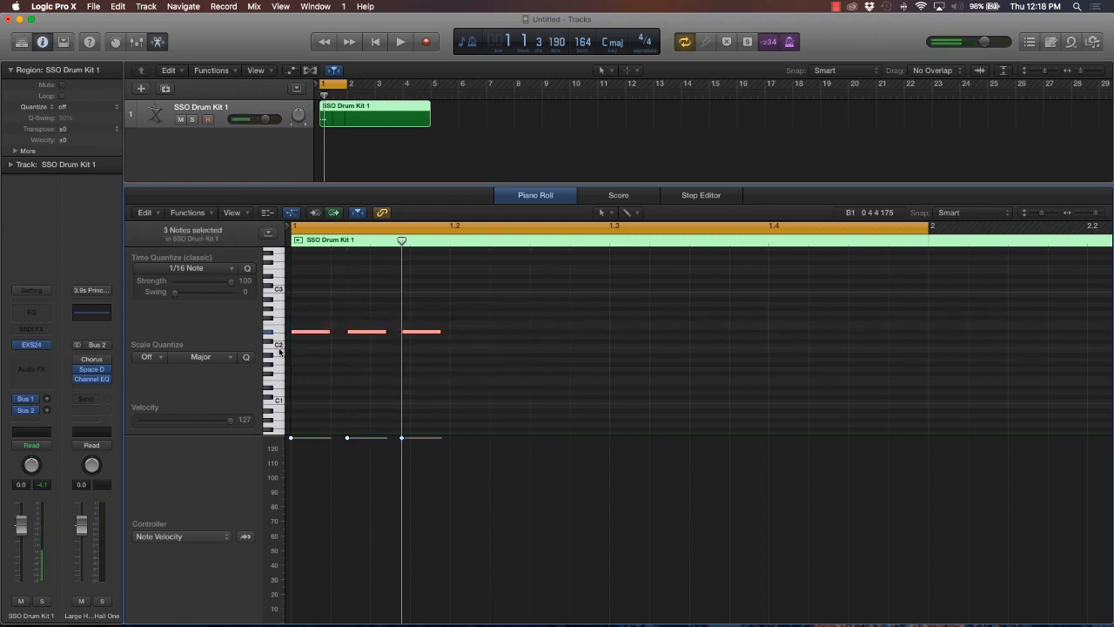
pyautogui.press('space')
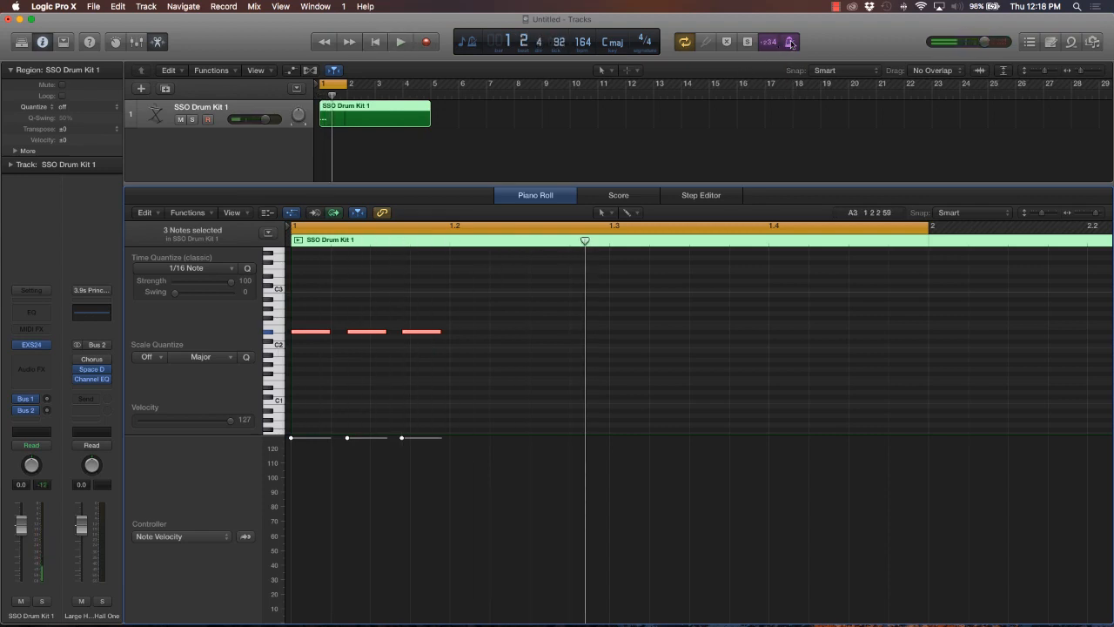
pyautogui.press('space')
pyautogui.press('space')
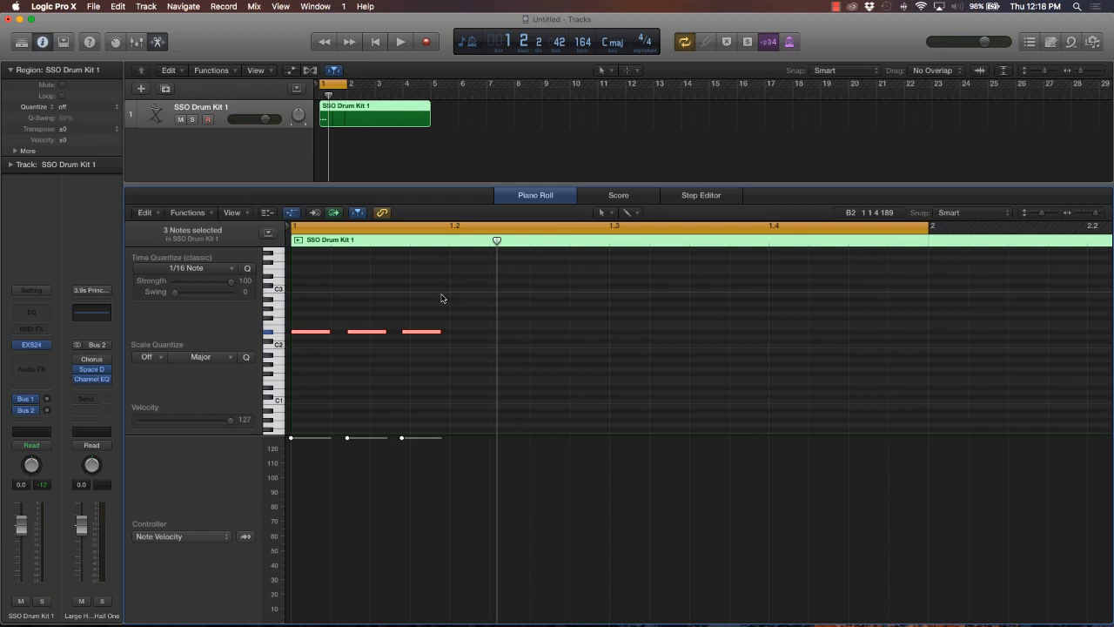
# Step: Keep the time signature denominator at 4, quantize the three selected notes to 1/8 Triplet (1/12) and play the pattern
pyautogui.click(648, 44)
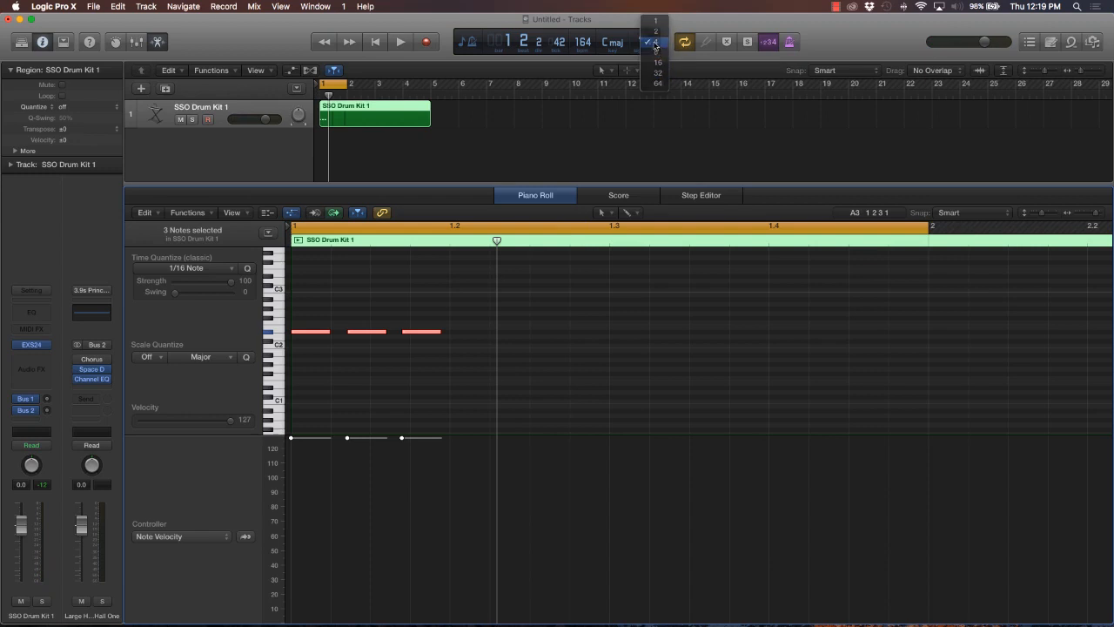
pyautogui.click(658, 43)
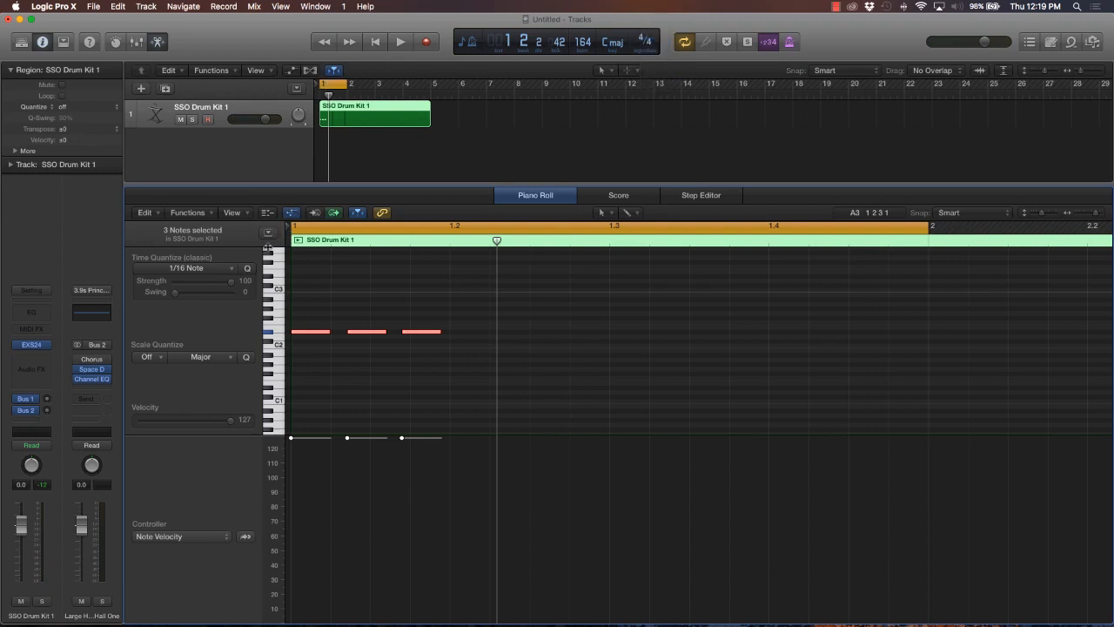
pyautogui.click(232, 271)
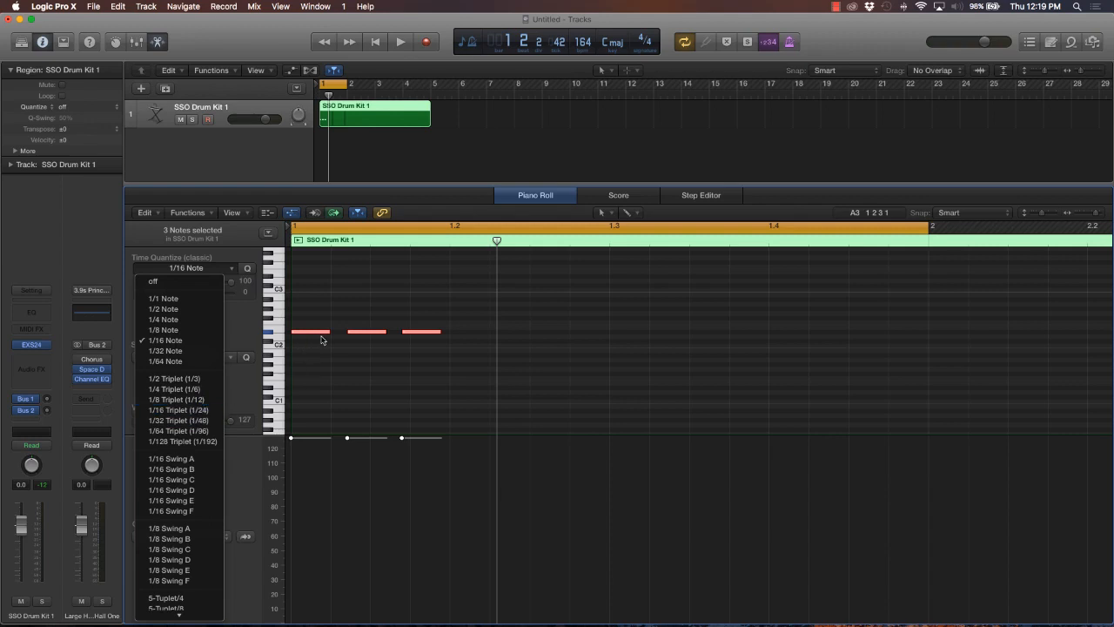
pyautogui.click(207, 401)
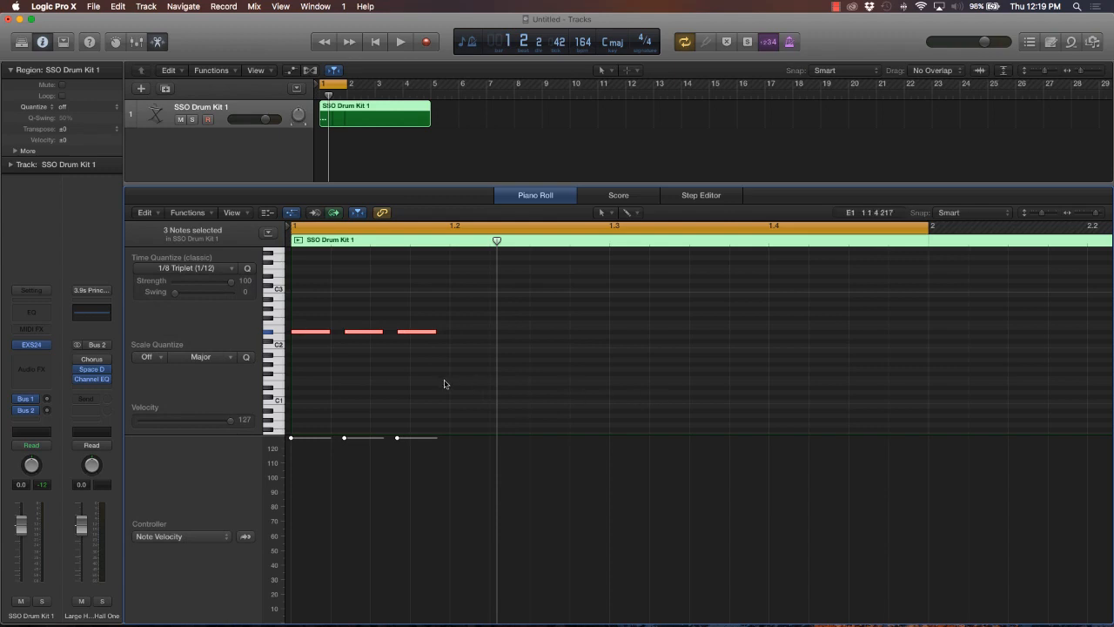
pyautogui.rightClick(433, 332)
pyautogui.click(405, 351)
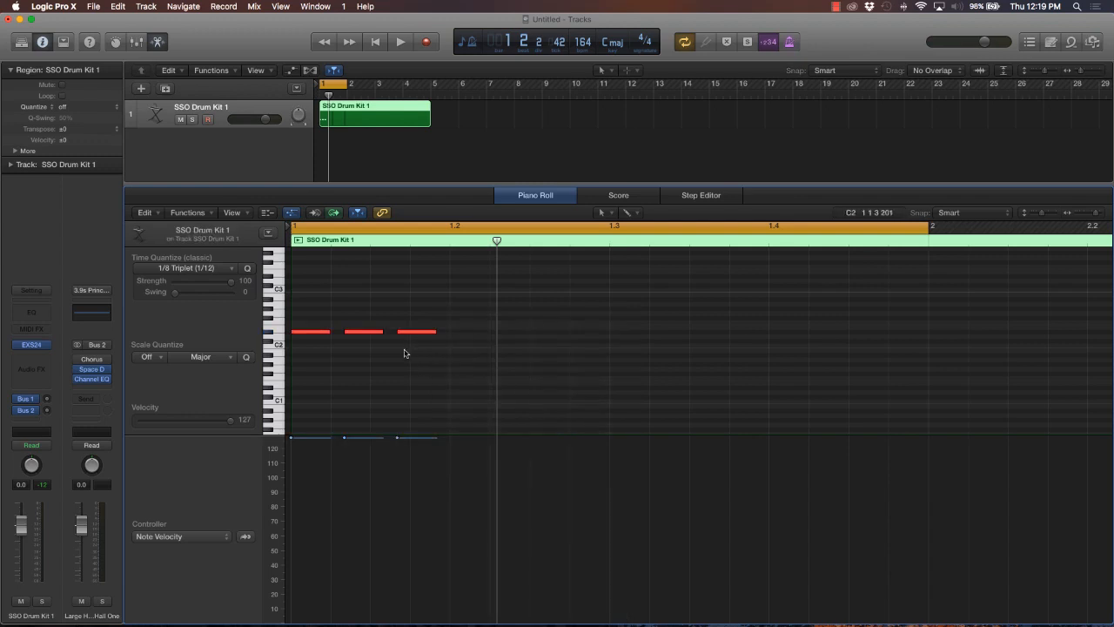
pyautogui.press('space')
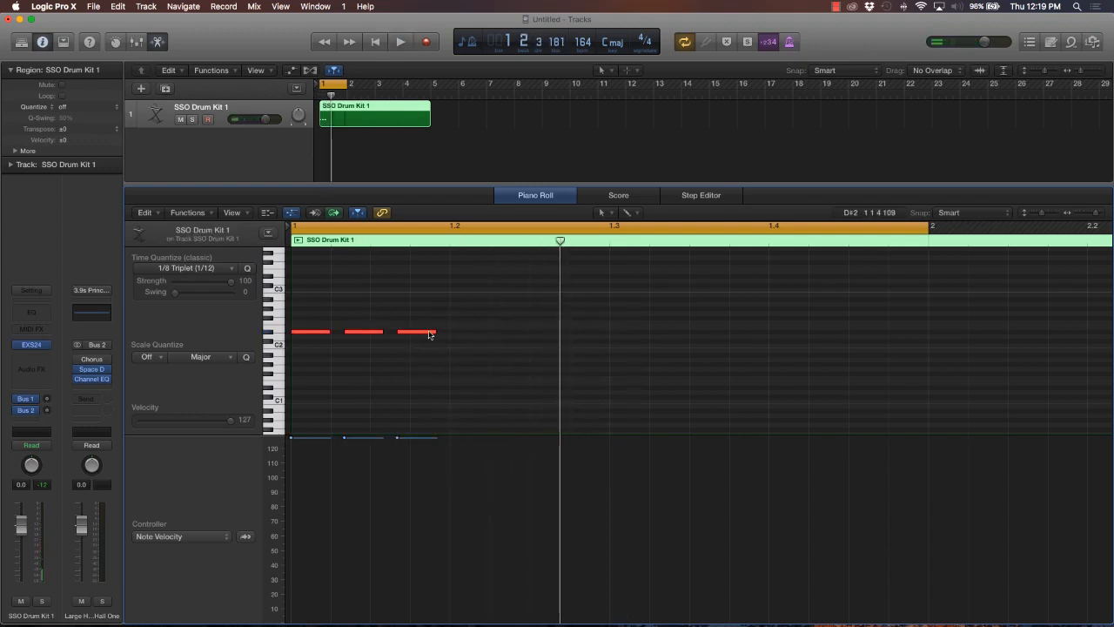
# Step: Shorten the three triplet notes to about half length and duplicate them into the gaps to make six notes in beat 1
pyautogui.moveTo(337, 354); pyautogui.dragTo(440, 310)
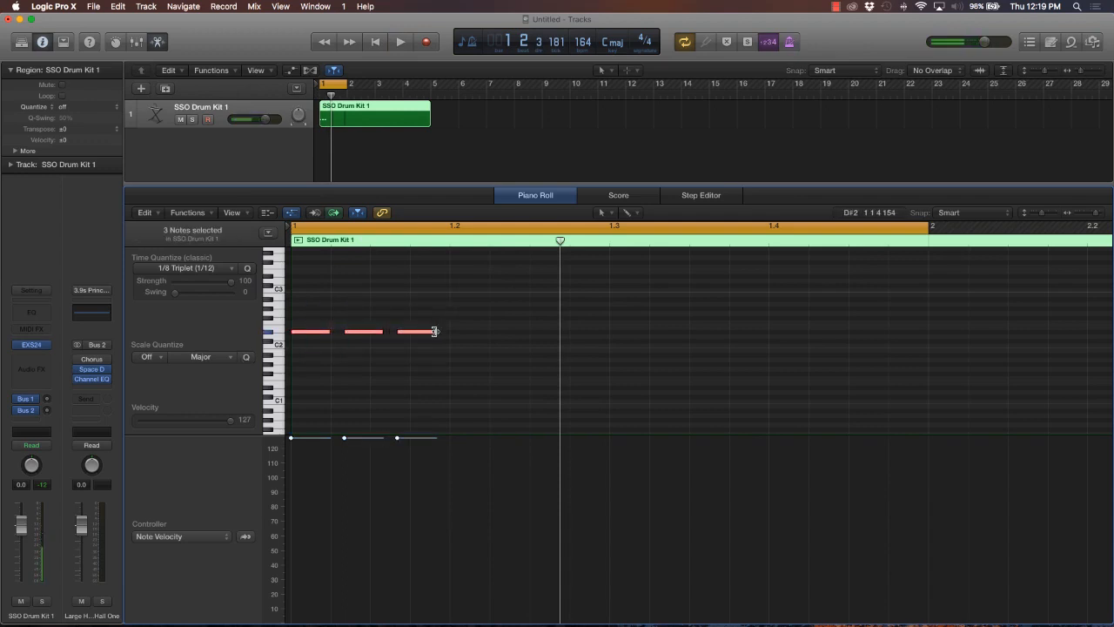
pyautogui.moveTo(434, 332); pyautogui.dragTo(293, 344)
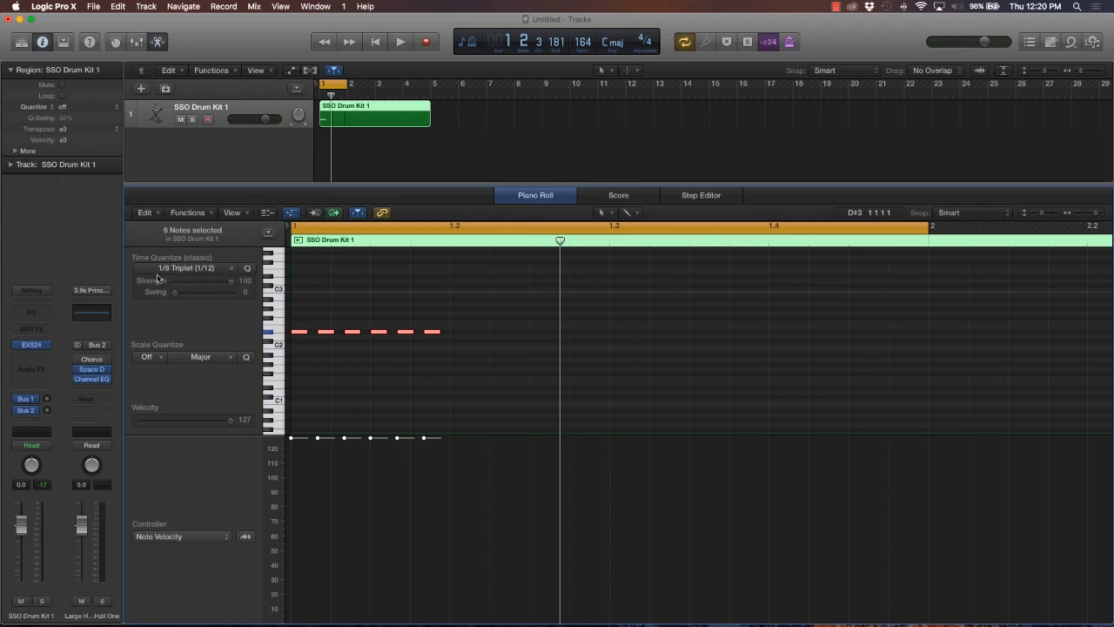
# Step: Try the 1/8 Triplet quantize on the six notes, undo it, and quantize them to 1/16 Triplet (1/24) instead
pyautogui.click(247, 268)
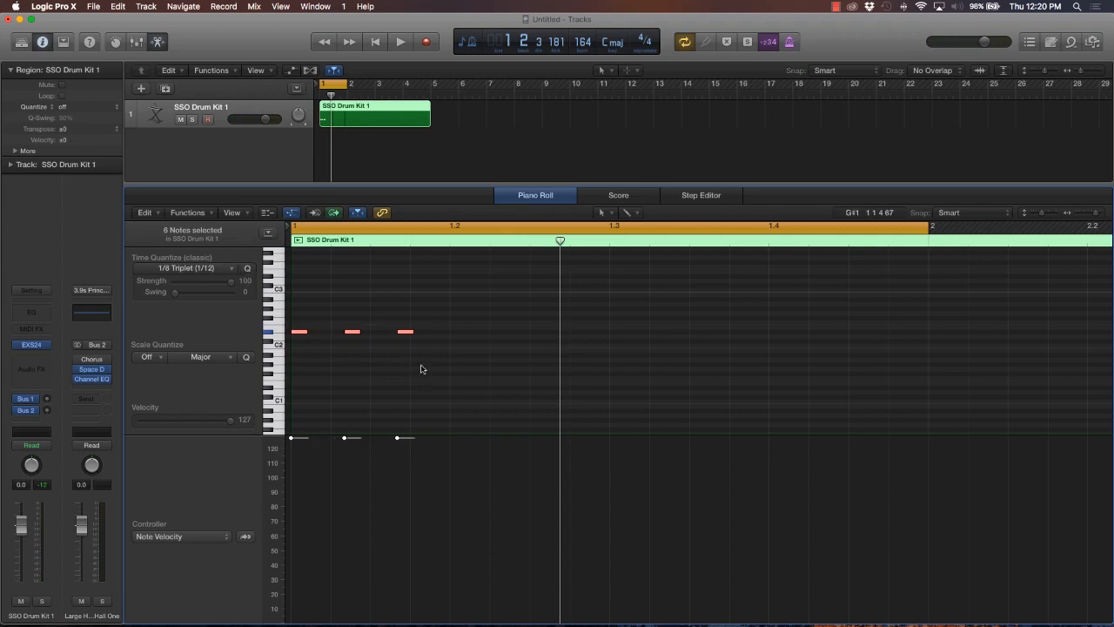
pyautogui.press('super+z')
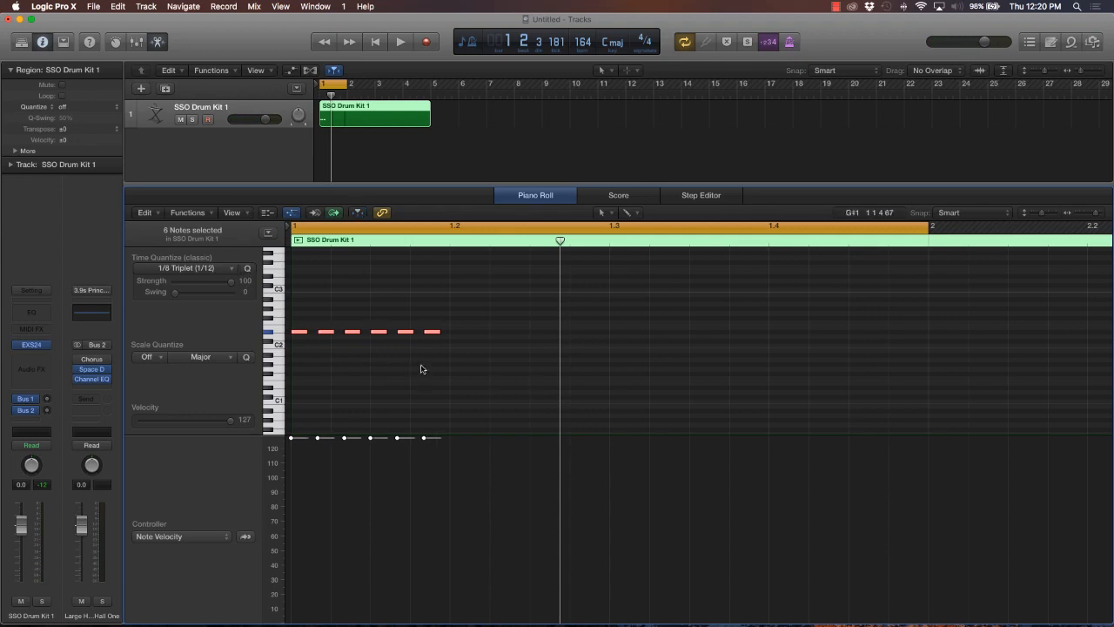
pyautogui.click(226, 269)
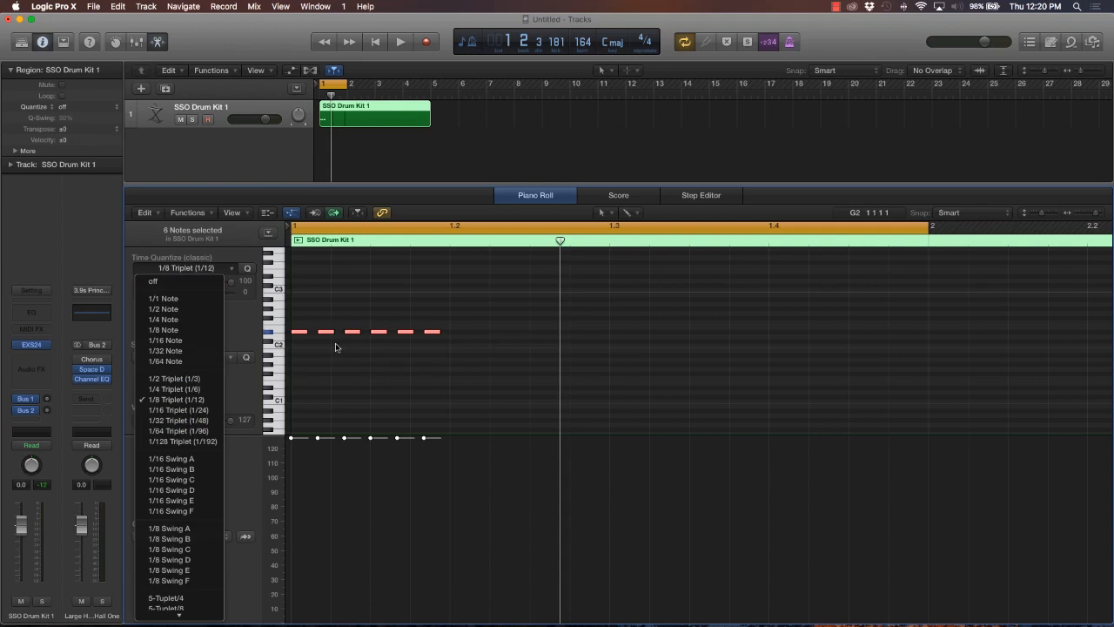
pyautogui.click(206, 412)
pyautogui.click(385, 374)
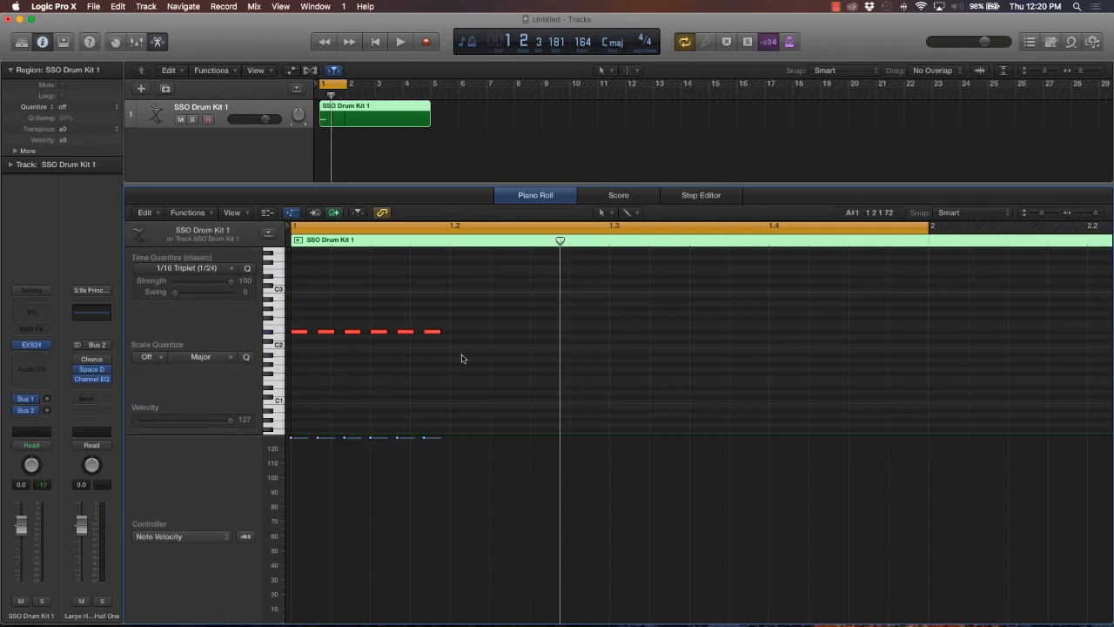
# Step: Delete all six triplet notes and place a single short D#2 note at the start of bar 1
pyautogui.moveTo(481, 322); pyautogui.dragTo(181, 362)
pyautogui.press('Delete')
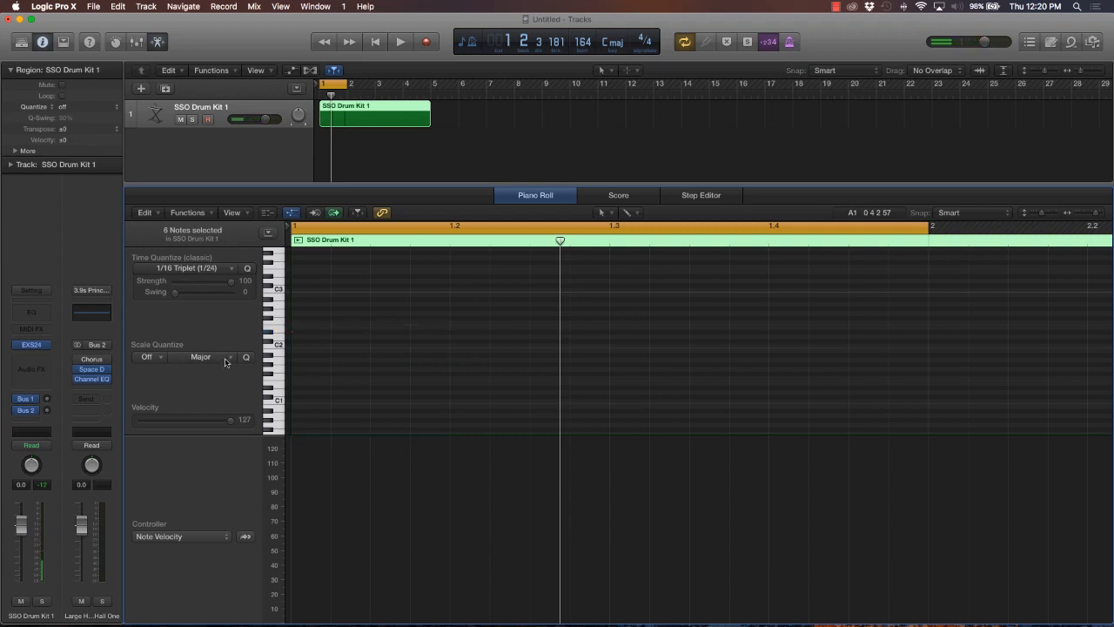
pyautogui.click(294, 341)
pyautogui.moveTo(299, 345); pyautogui.dragTo(301, 336)
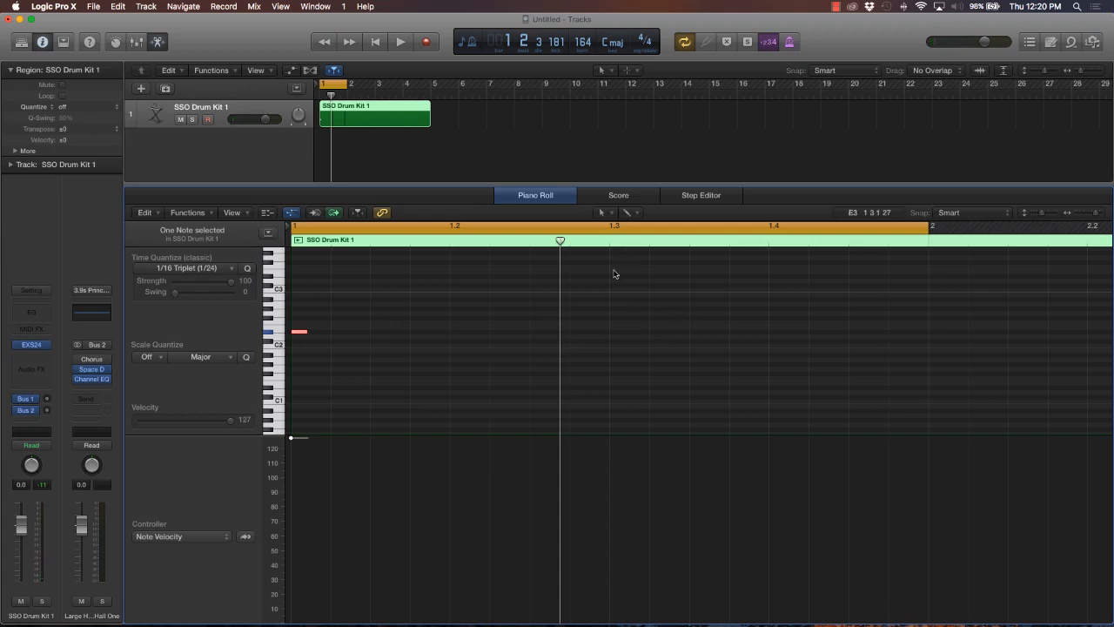
# Step: Add two short E2 notes, one near the end of beat 1 and one in the middle of beat 2
pyautogui.keyDown('super'); pyautogui.click(418, 324); pyautogui.keyUp('super')
pyautogui.moveTo(416, 325); pyautogui.dragTo(416, 328)
pyautogui.keyDown('super'); pyautogui.click(497, 327); pyautogui.keyUp('super')
pyautogui.moveTo(498, 329); pyautogui.dragTo(523, 329)
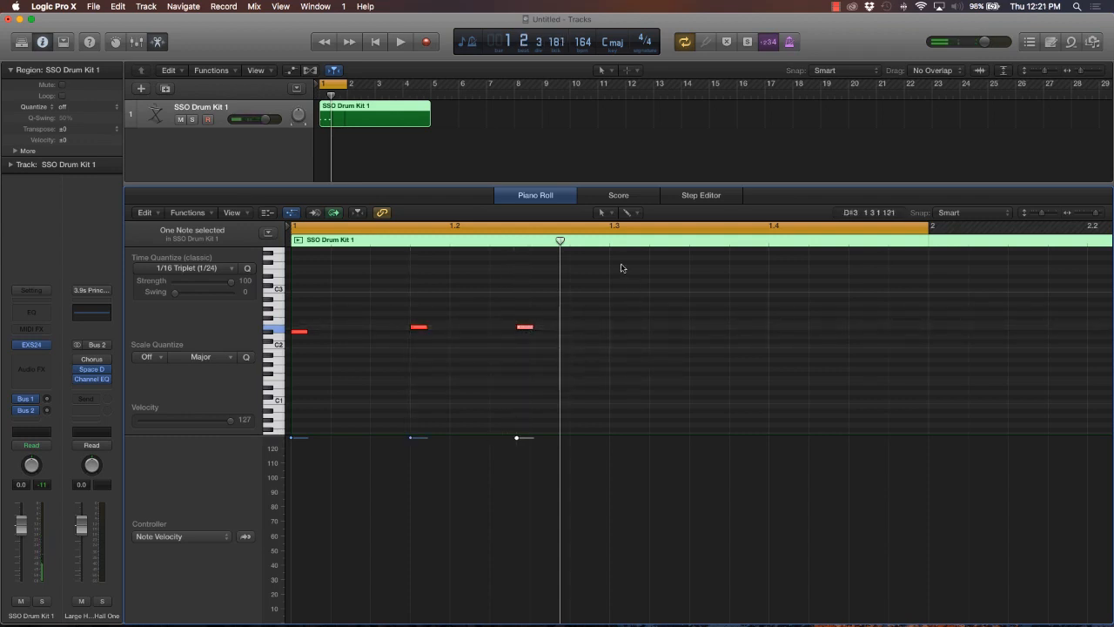
# Step: Quantize all three notes to 1/4 Triplet (1/6) and play the pattern
pyautogui.moveTo(599, 314); pyautogui.dragTo(202, 345)
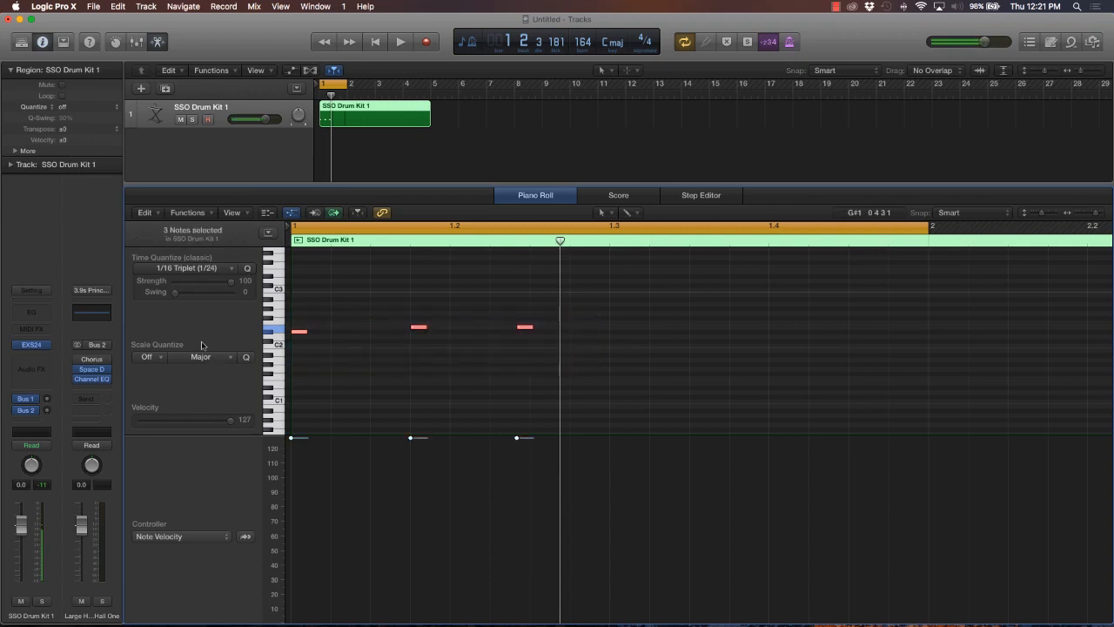
pyautogui.click(210, 269)
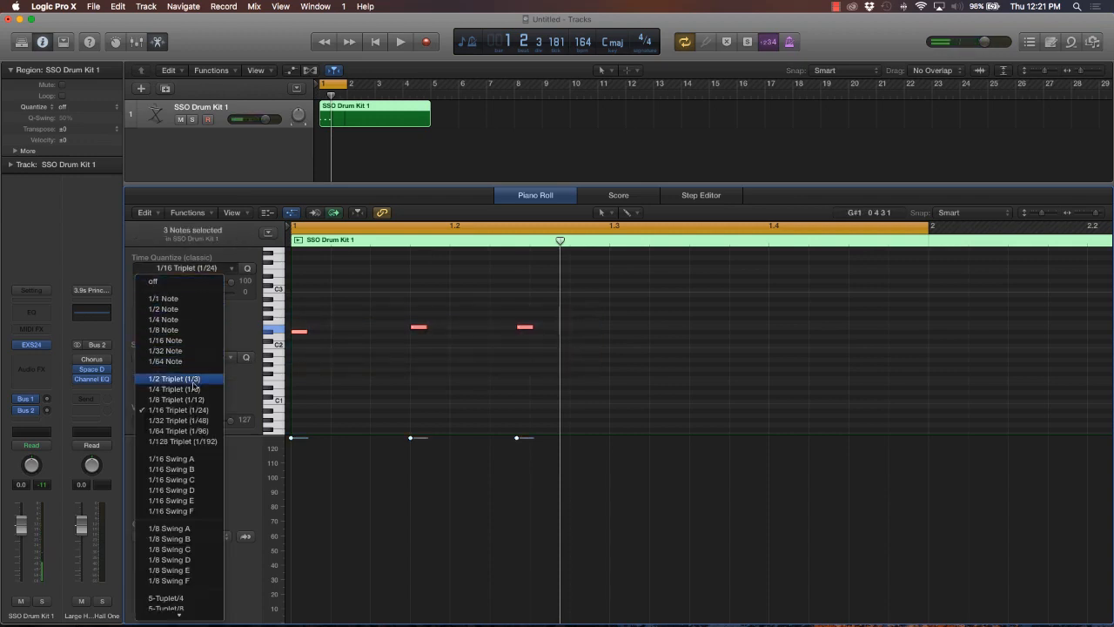
pyautogui.click(194, 389)
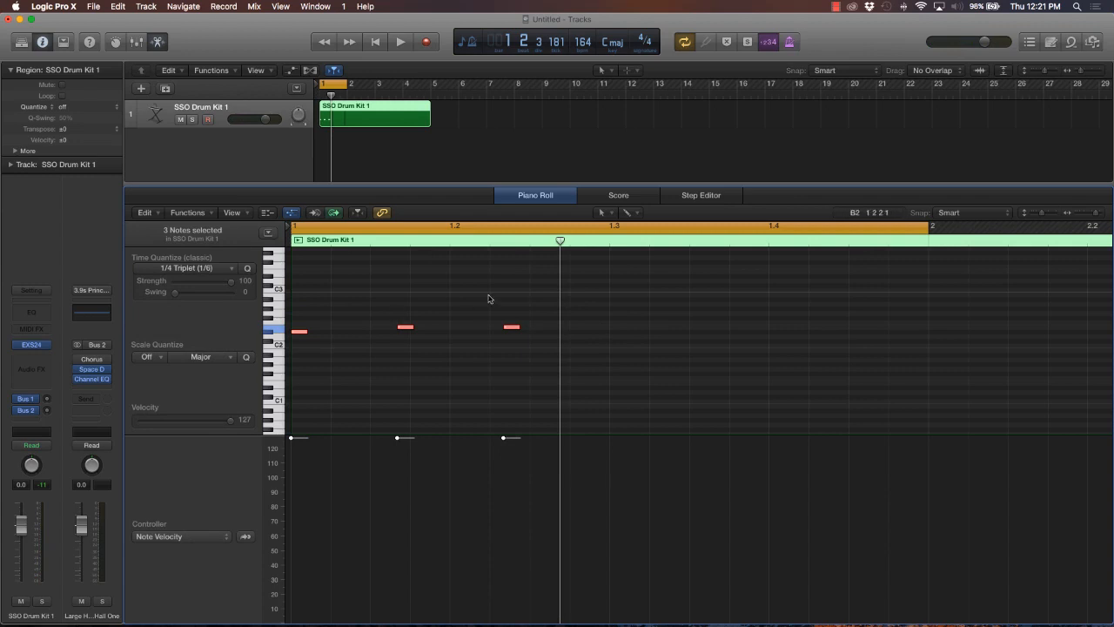
pyautogui.press('space')
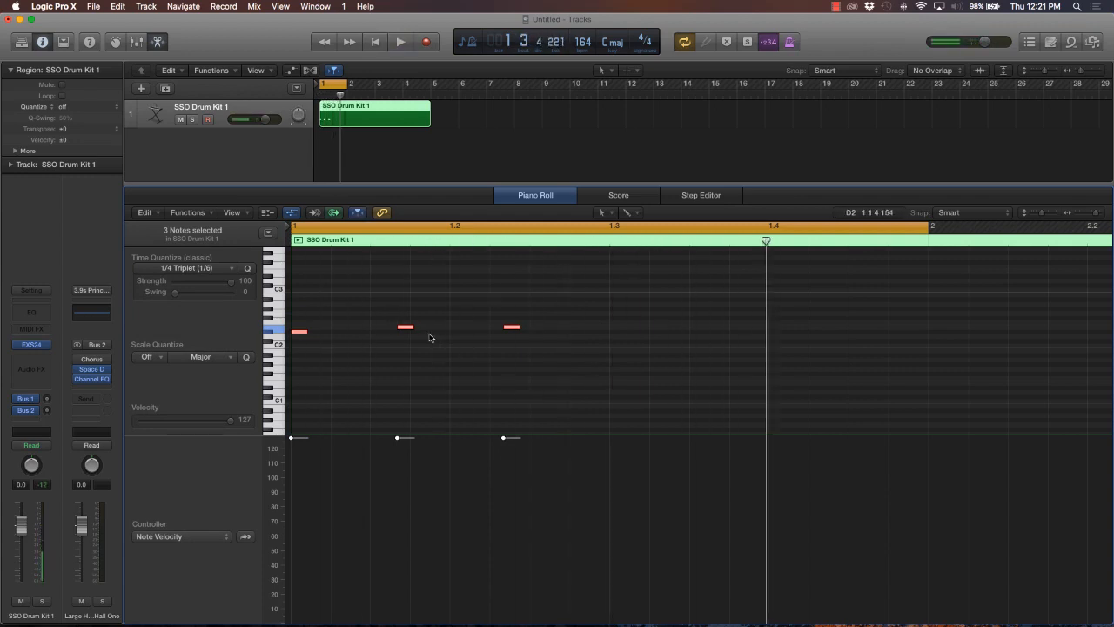
# Step: Move the second and third notes down to D#2 to match the first and play the pattern
pyautogui.click(391, 338)
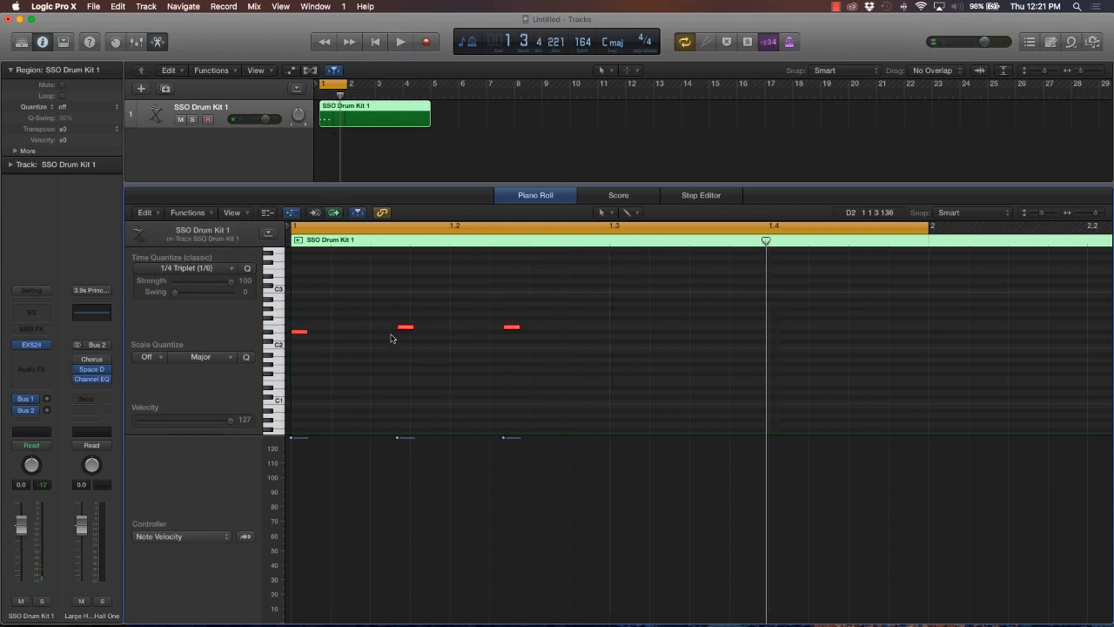
pyautogui.moveTo(390, 338); pyautogui.dragTo(512, 337)
pyautogui.click(488, 330)
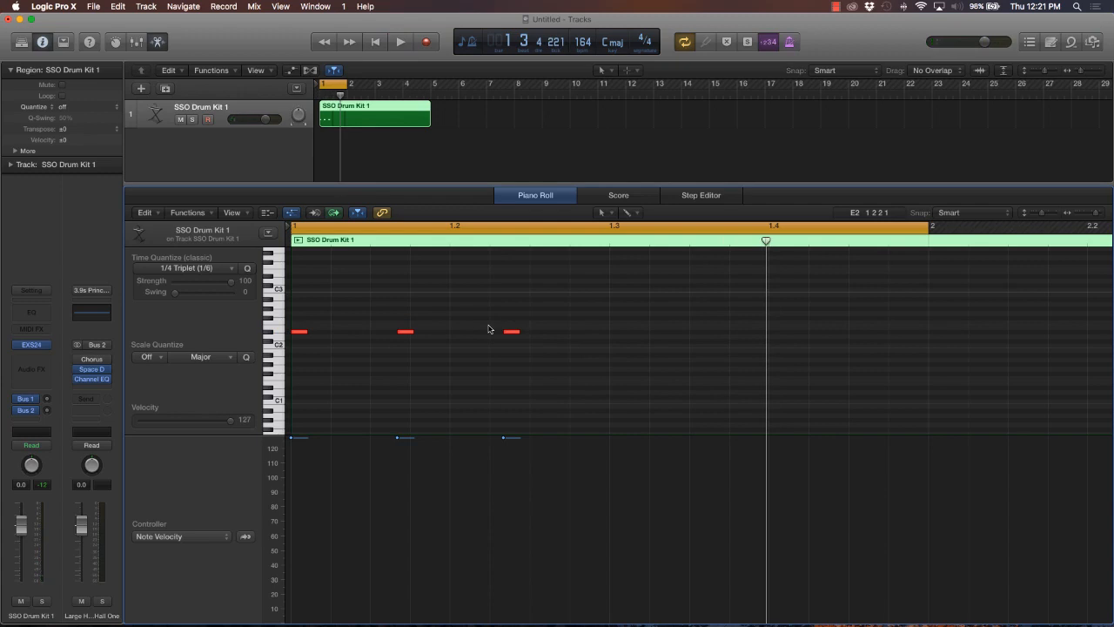
pyautogui.press('space')
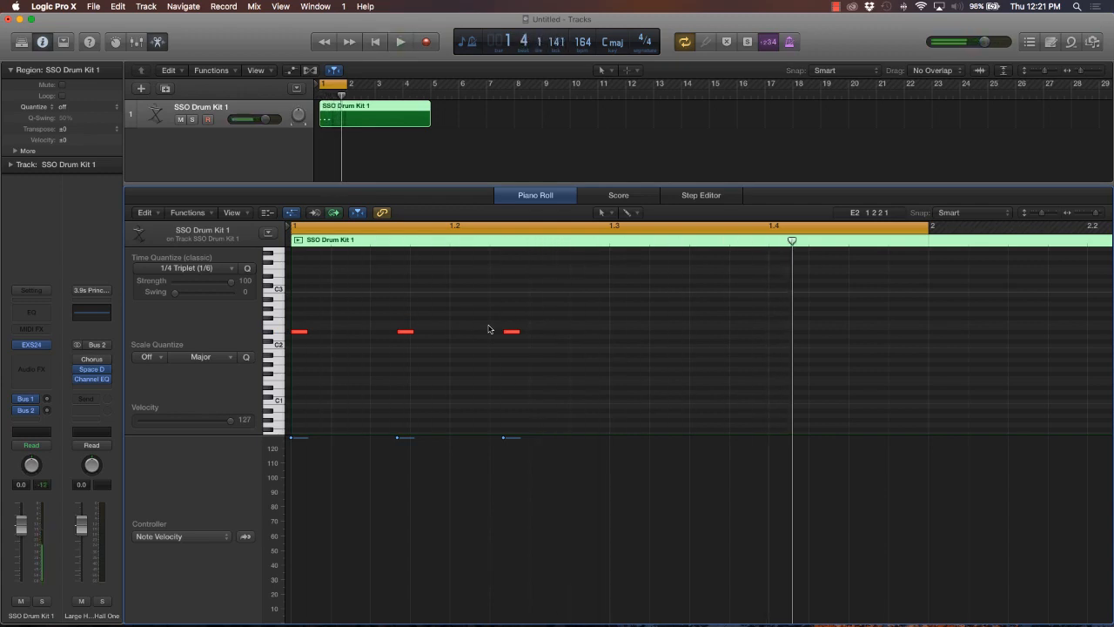
# Step: Copy the three D#2 triplet notes so the copy starts on beat 3 and play the pattern
pyautogui.moveTo(567, 316); pyautogui.dragTo(299, 365)
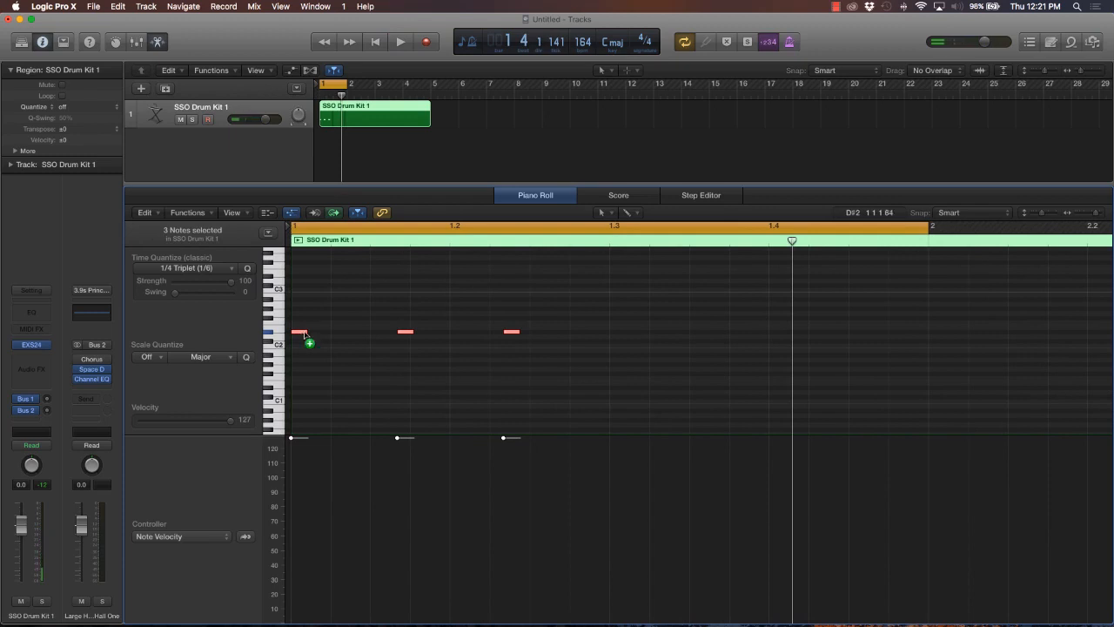
pyautogui.moveTo(305, 333); pyautogui.dragTo(620, 334)
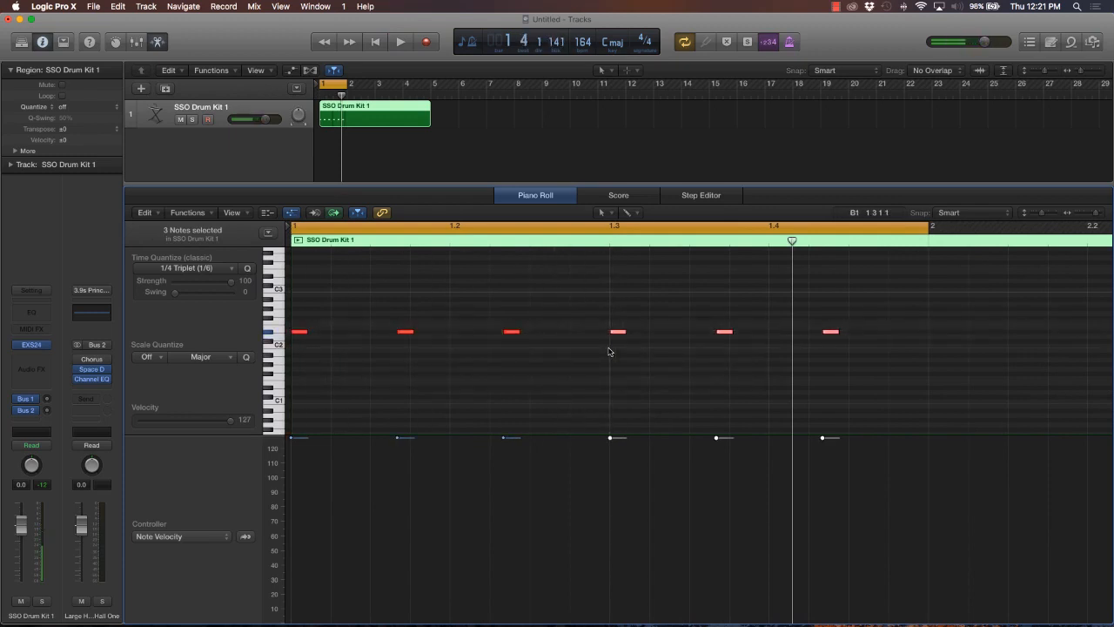
pyautogui.press('space')
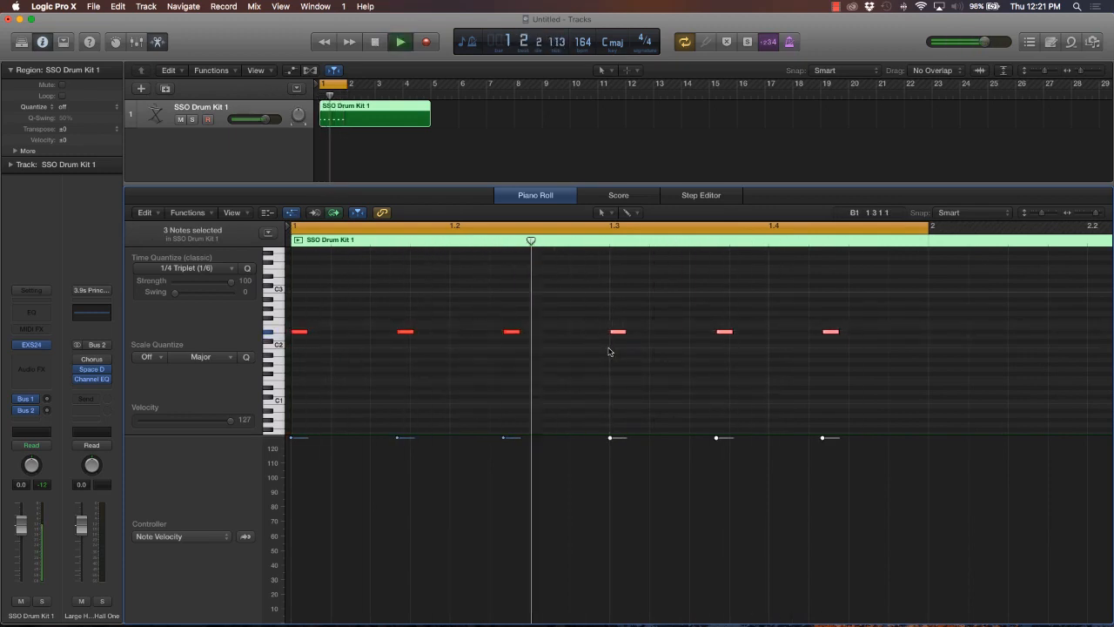
pyautogui.press('space')
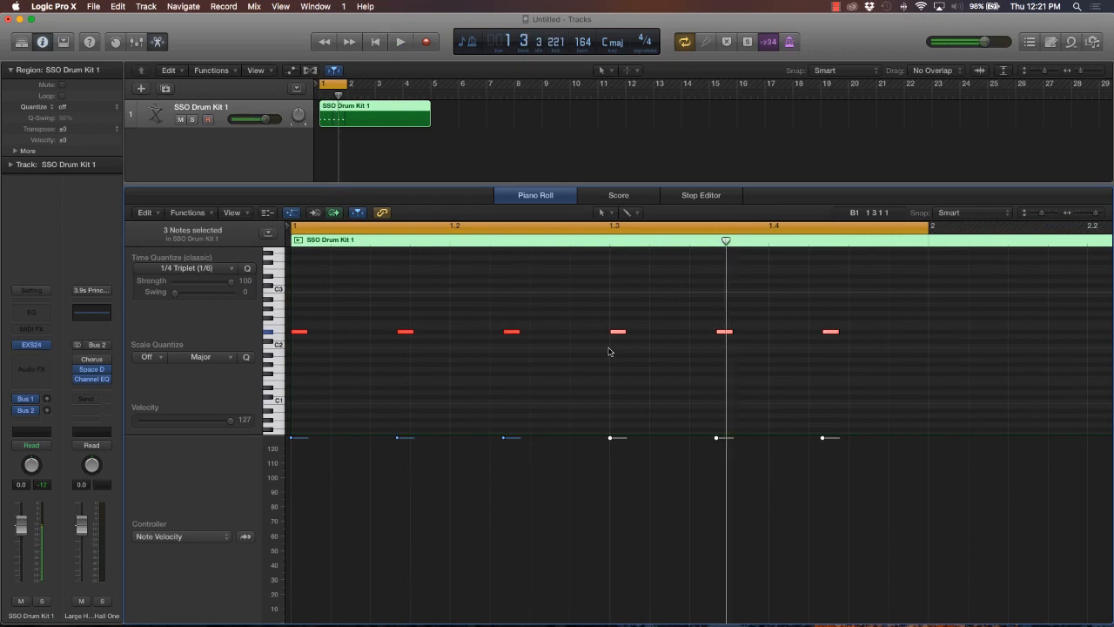
# Step: Add four short E2 notes at straight eighth-note spacing across beats 1 and 2, starting at the beginning of bar 1
pyautogui.click(296, 341)
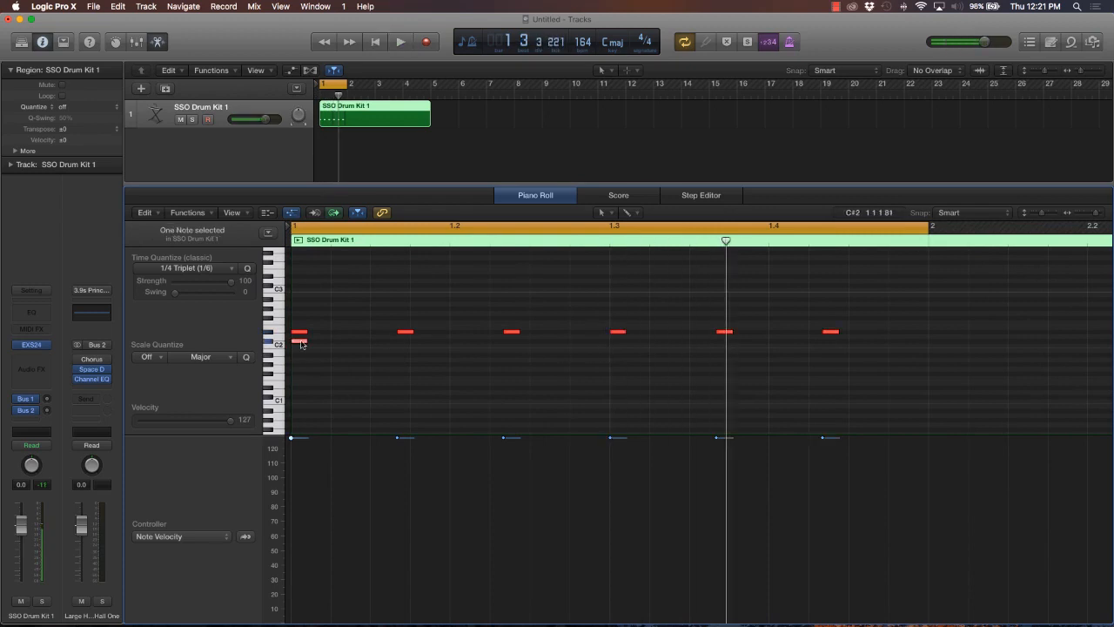
pyautogui.moveTo(299, 343); pyautogui.dragTo(300, 331)
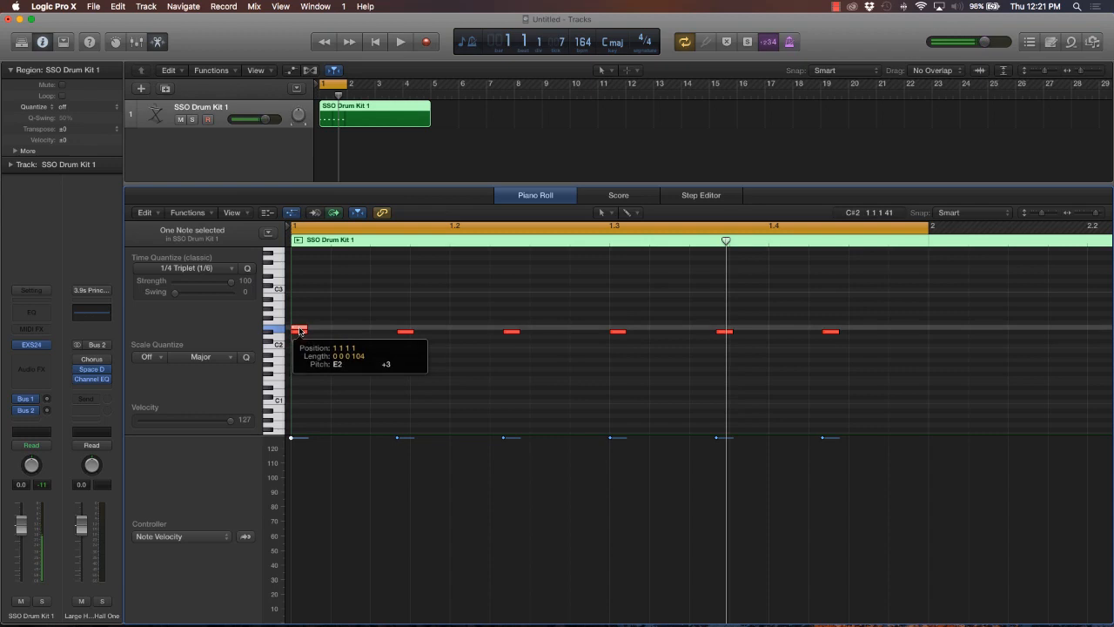
pyautogui.click(334, 328)
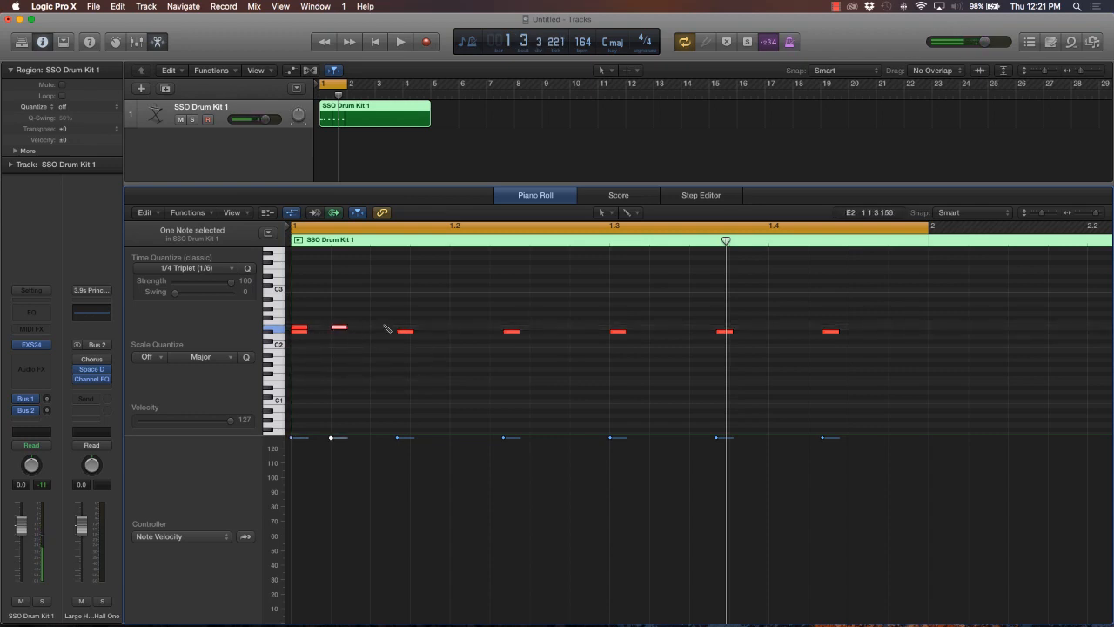
pyautogui.moveTo(340, 329); pyautogui.dragTo(421, 334)
pyautogui.click(454, 326)
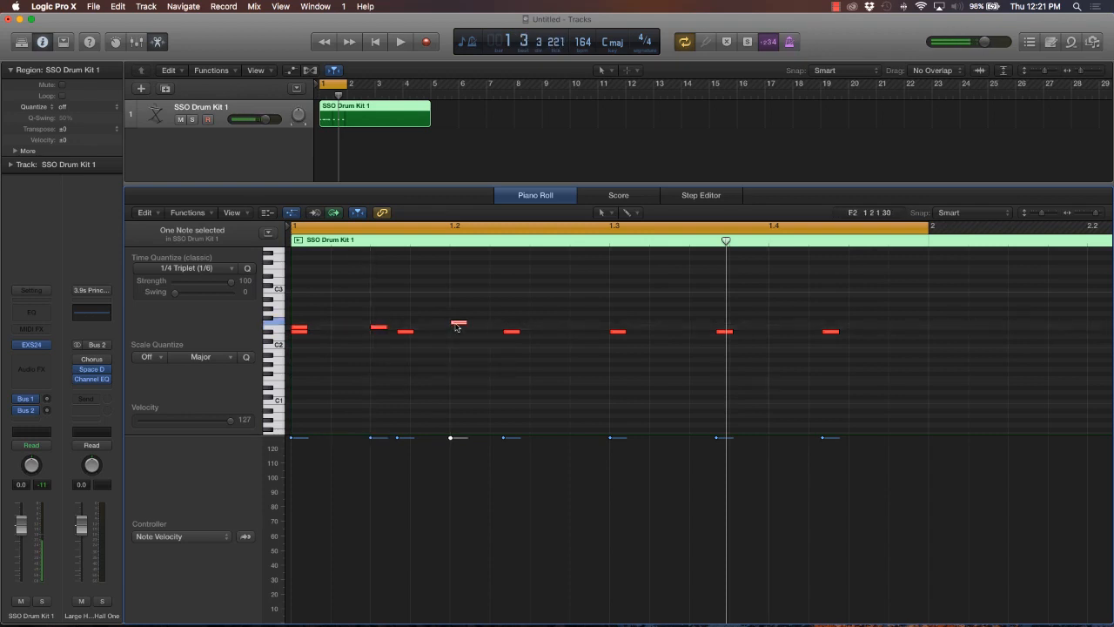
pyautogui.click(538, 326)
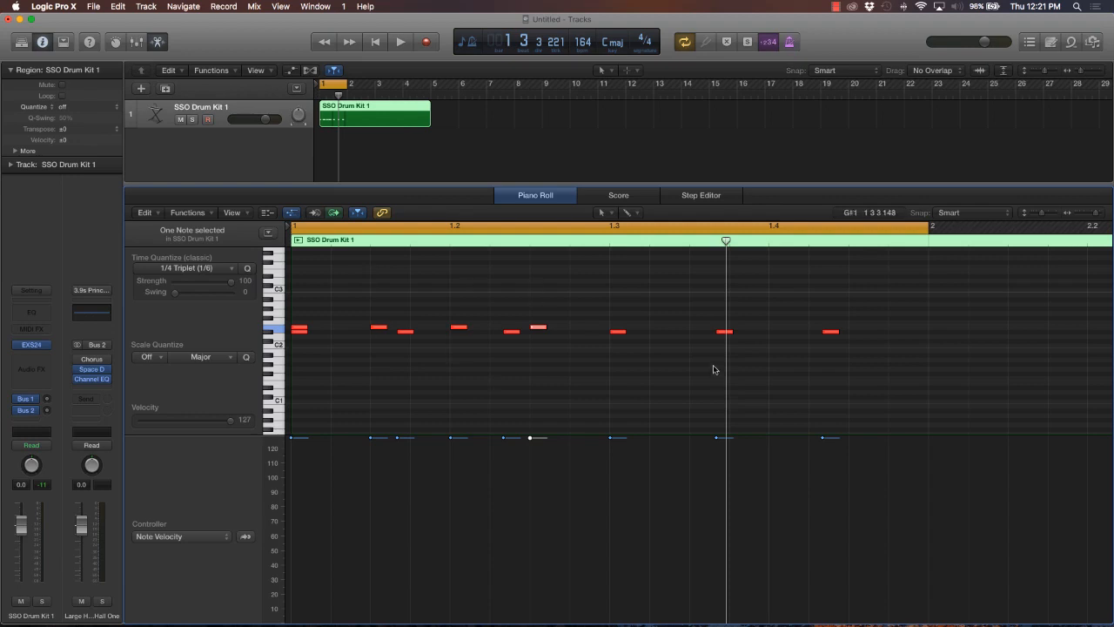
# Step: Continue the E2 line with four short notes on and halfway through beats 3 and 4
pyautogui.click(618, 329)
pyautogui.click(699, 328)
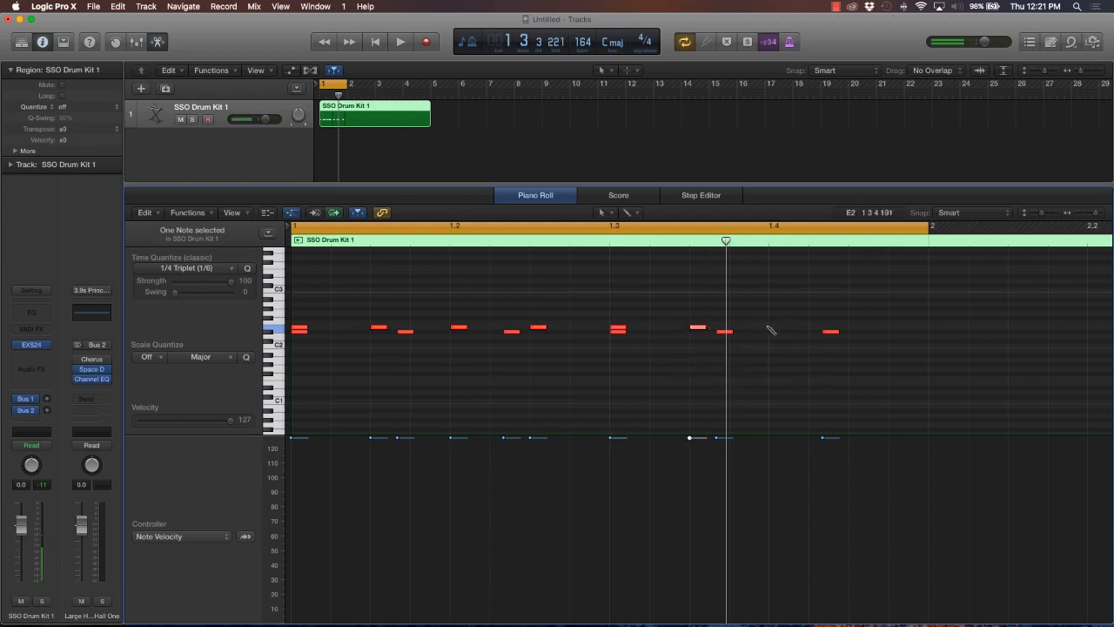
pyautogui.click(770, 329)
pyautogui.click(851, 328)
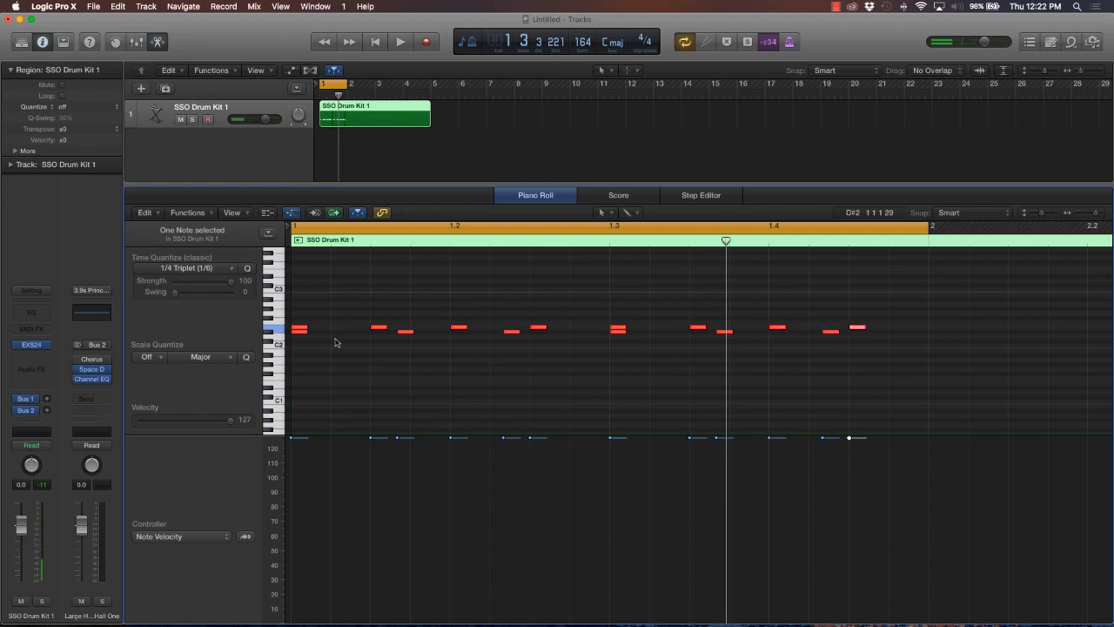
# Step: Mute all the D#2 triplet notes and play only the straight E2 notes
pyautogui.click(272, 338)
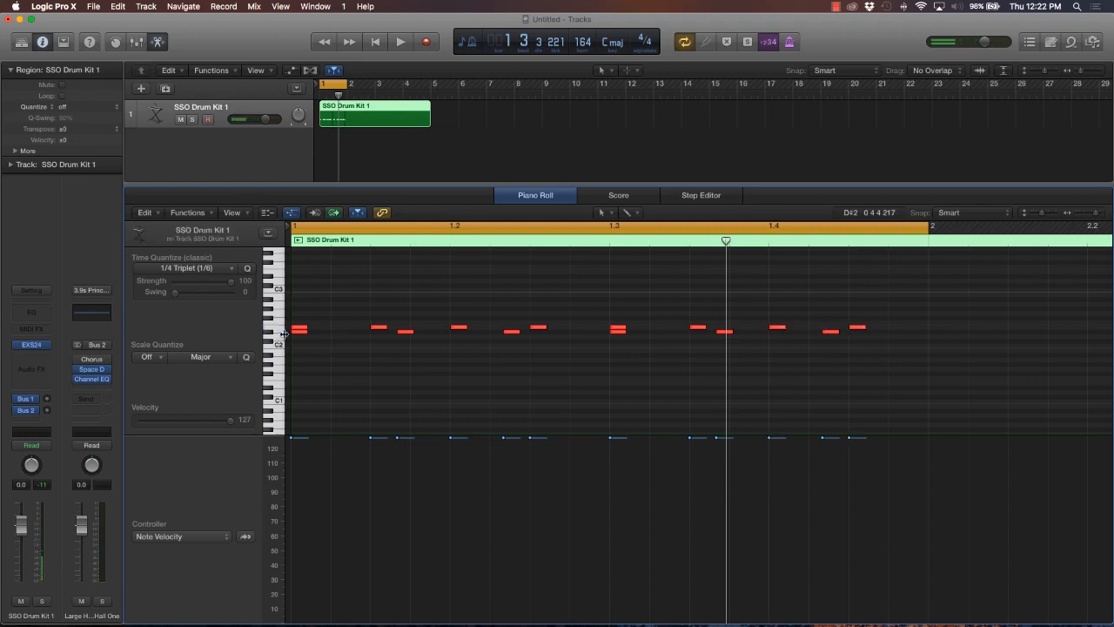
pyautogui.click(279, 335)
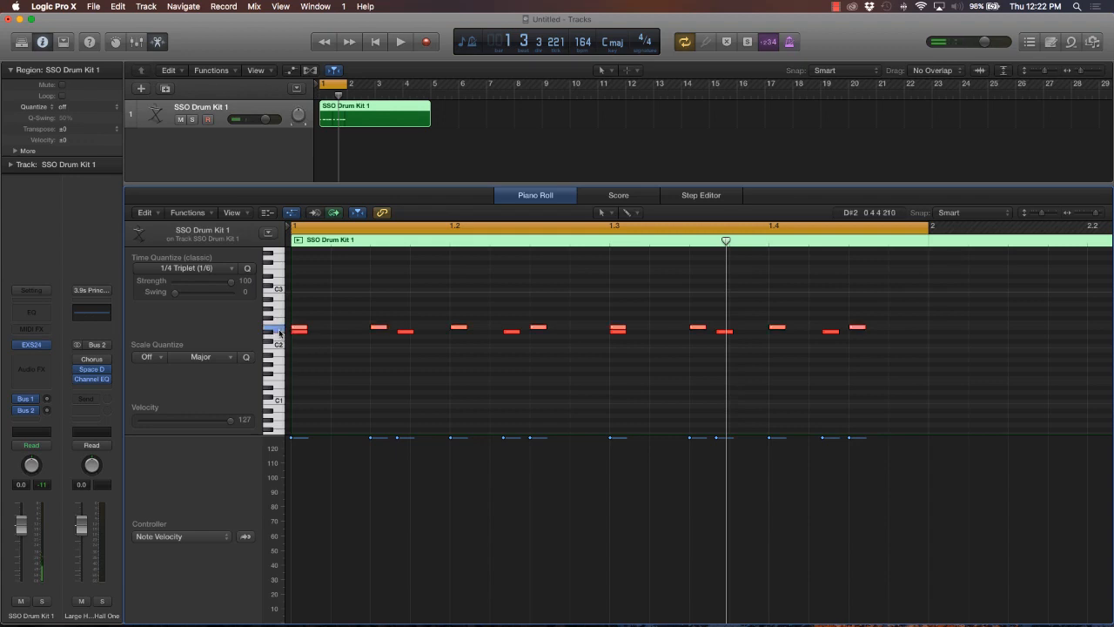
pyautogui.click(280, 335)
pyautogui.click(270, 337)
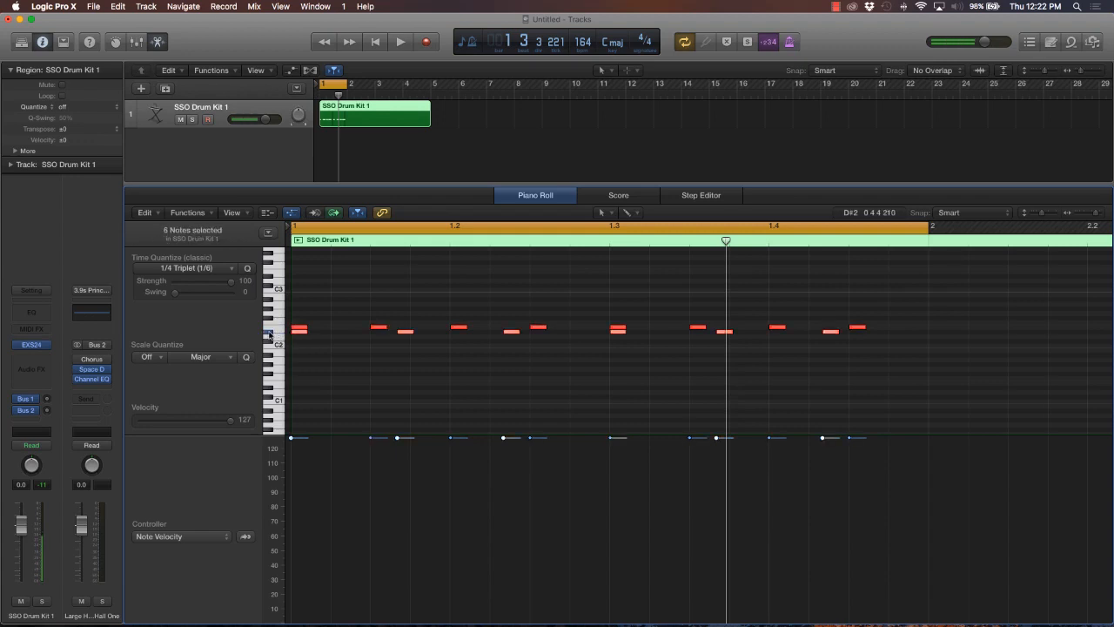
pyautogui.hotkey('ctrl', 'm')
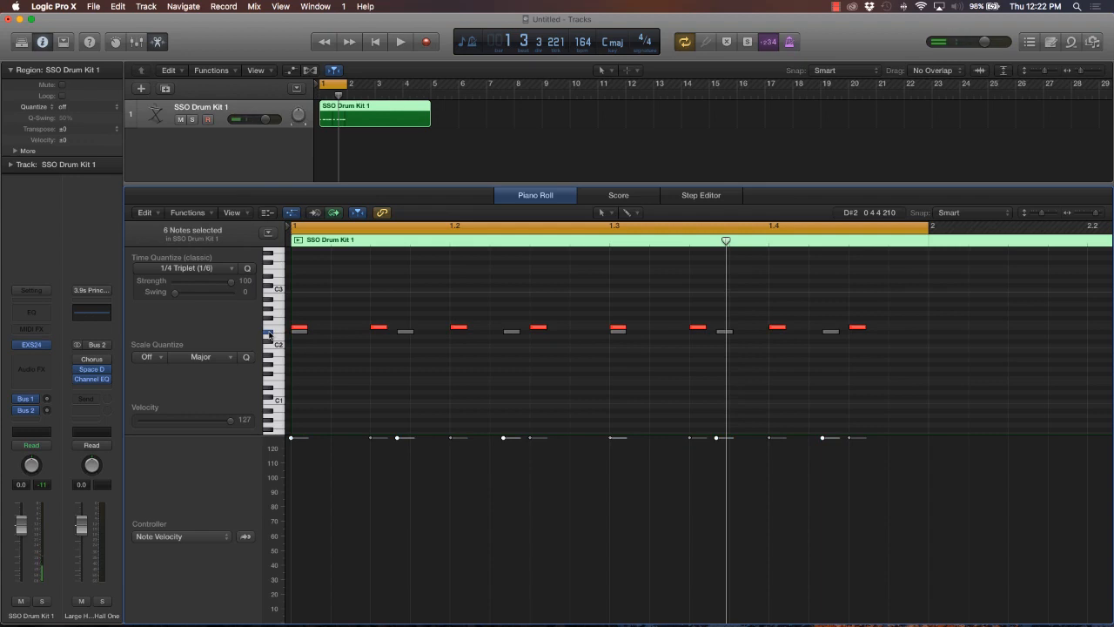
pyautogui.press('space')
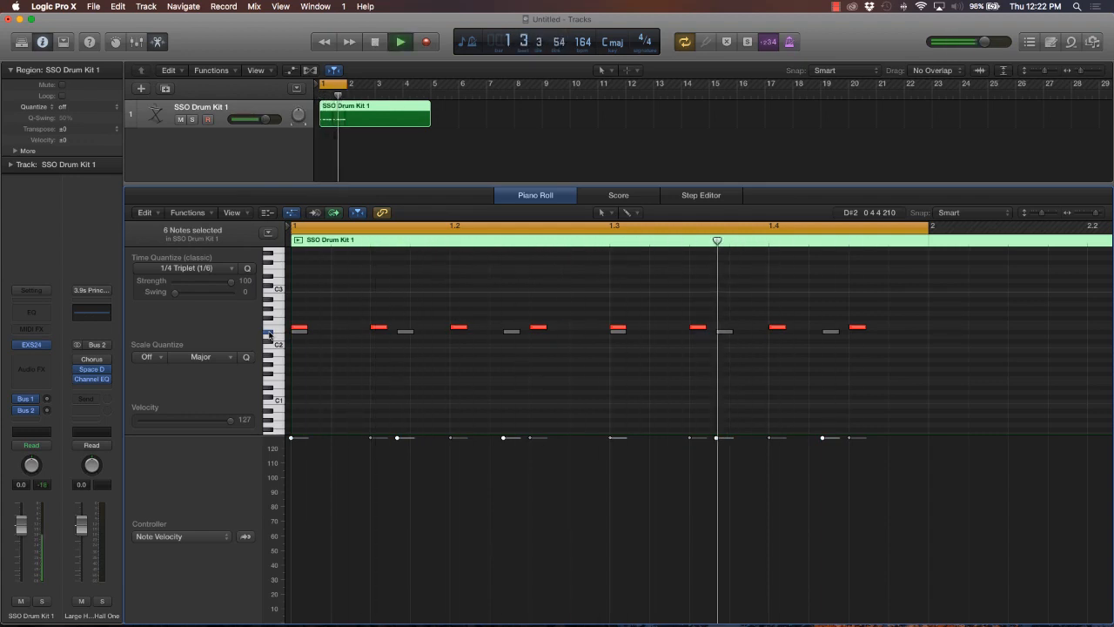
pyautogui.press('space')
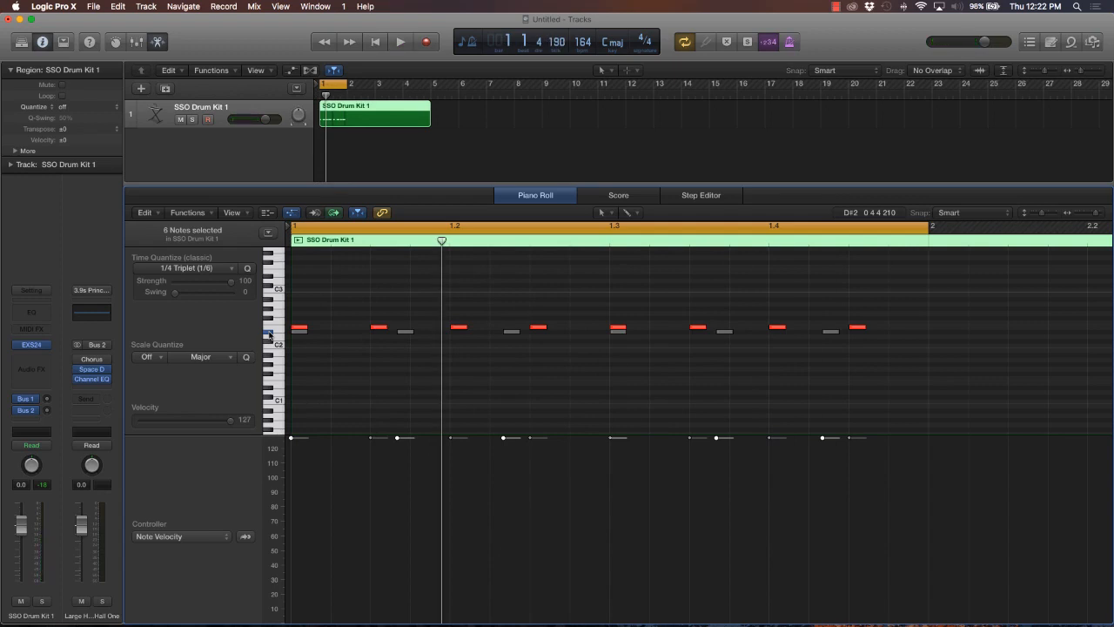
# Step: Unmute the D#2 triplet notes, mute all the E2 notes instead, and play the pattern
pyautogui.click(269, 334)
pyautogui.click(269, 334)
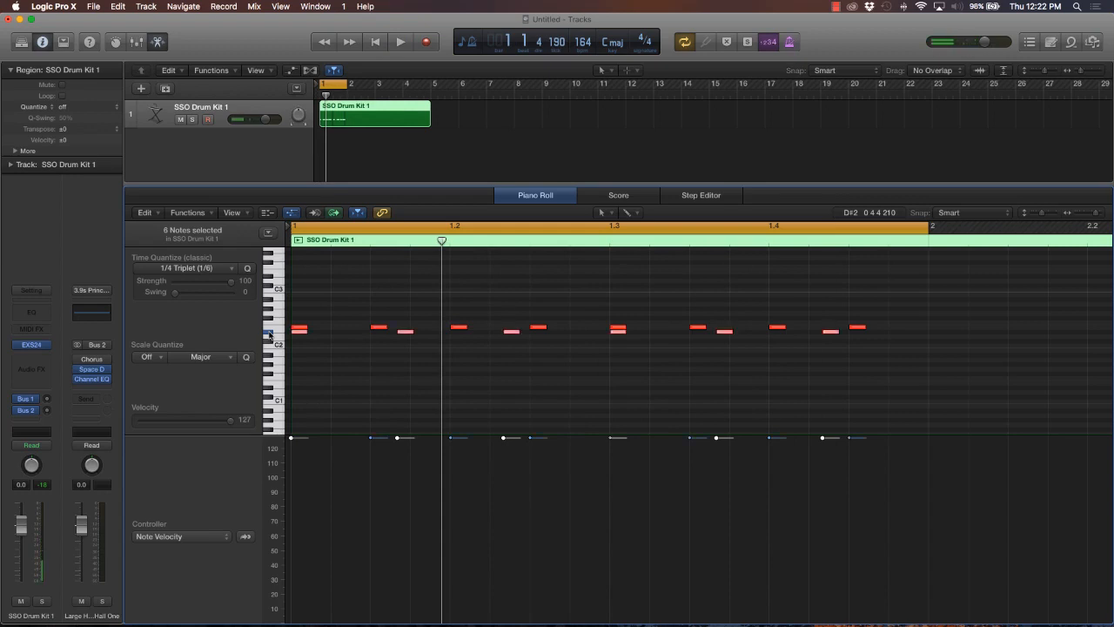
pyautogui.click(270, 332)
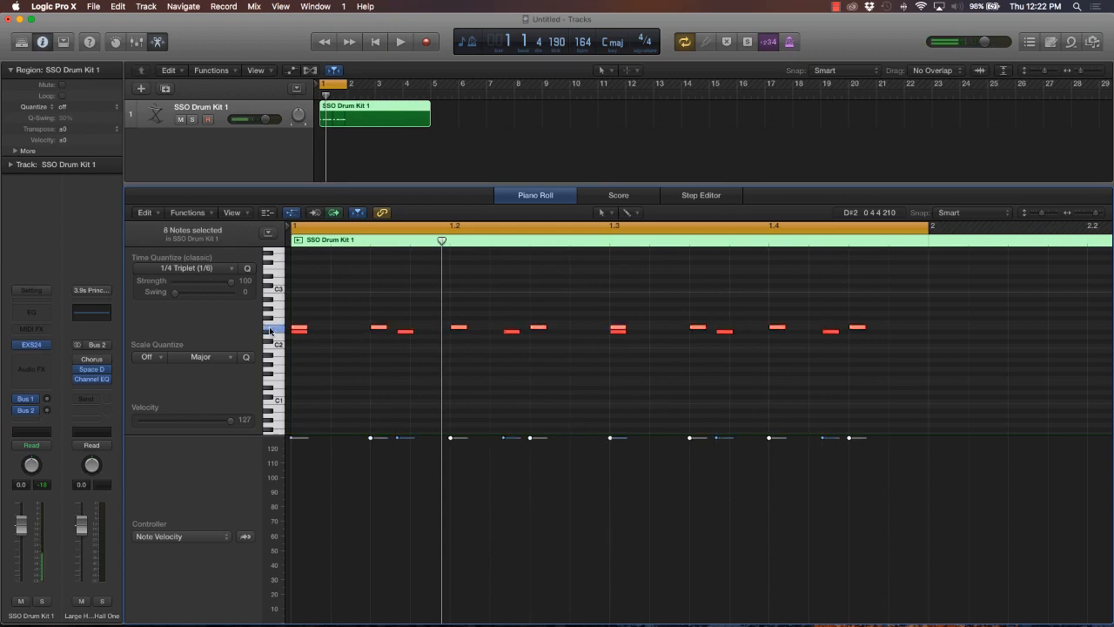
pyautogui.press('space')
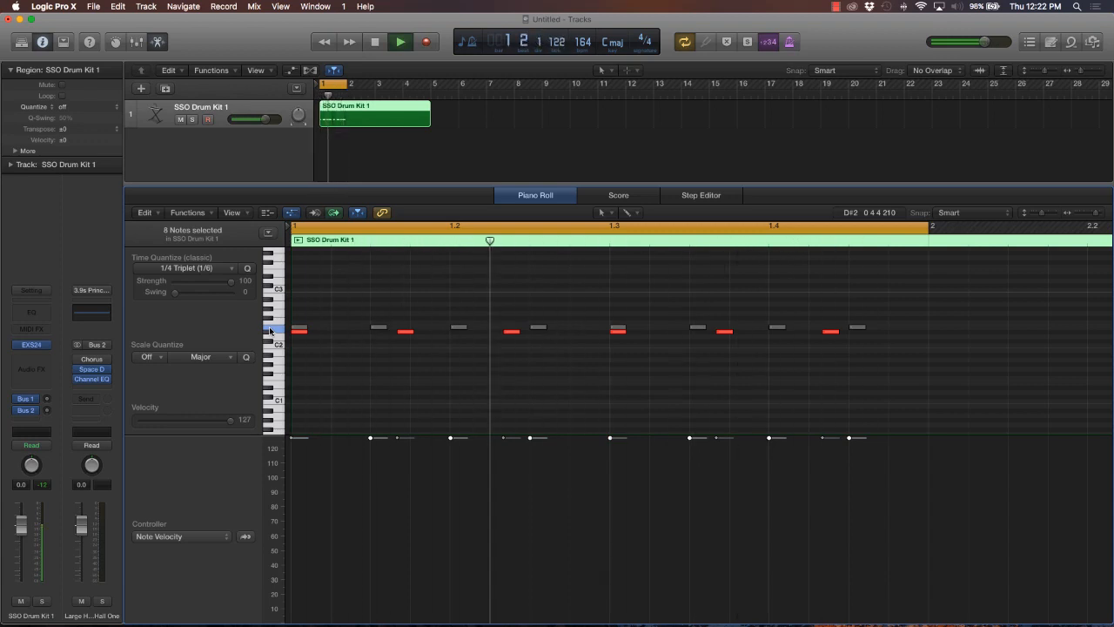
pyautogui.press('space')
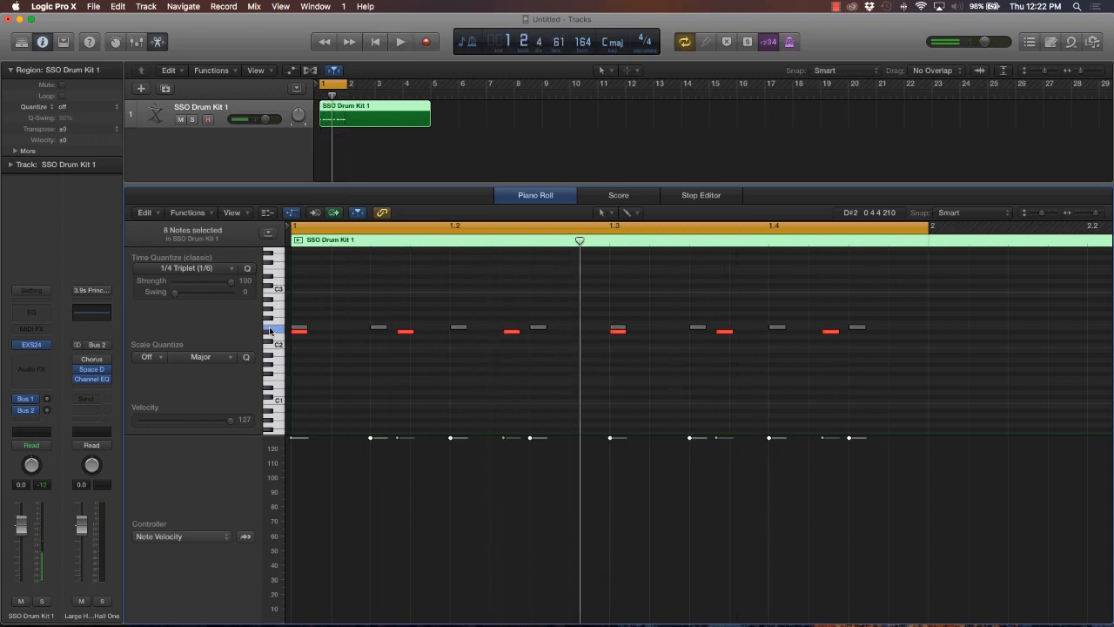
# Step: Deselect the notes and display the available time quantize values
pyautogui.click(315, 348)
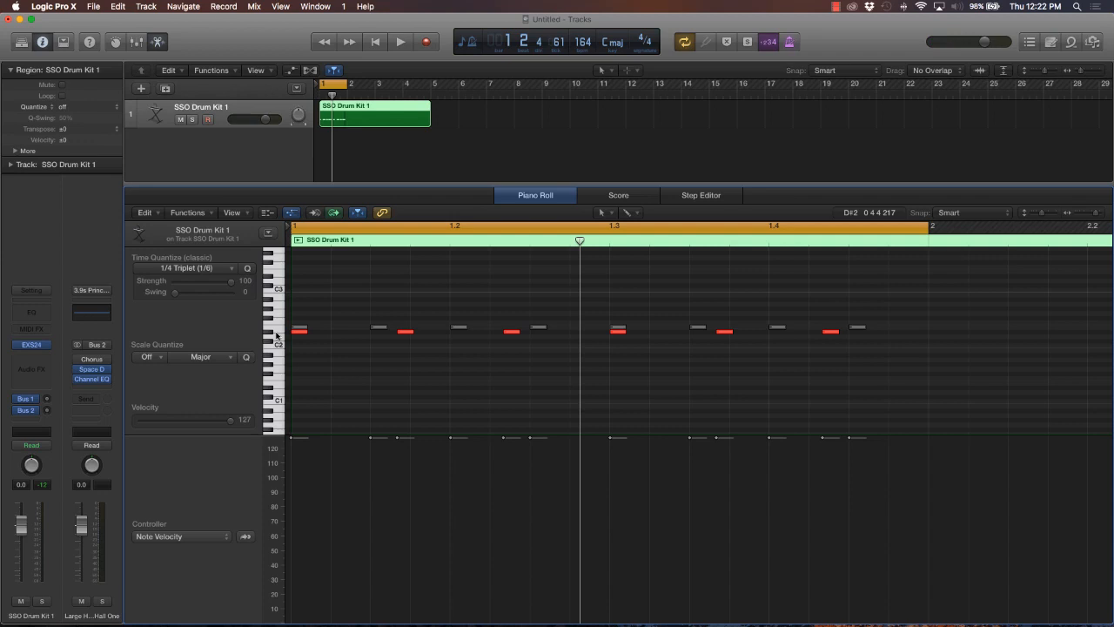
pyautogui.click(207, 268)
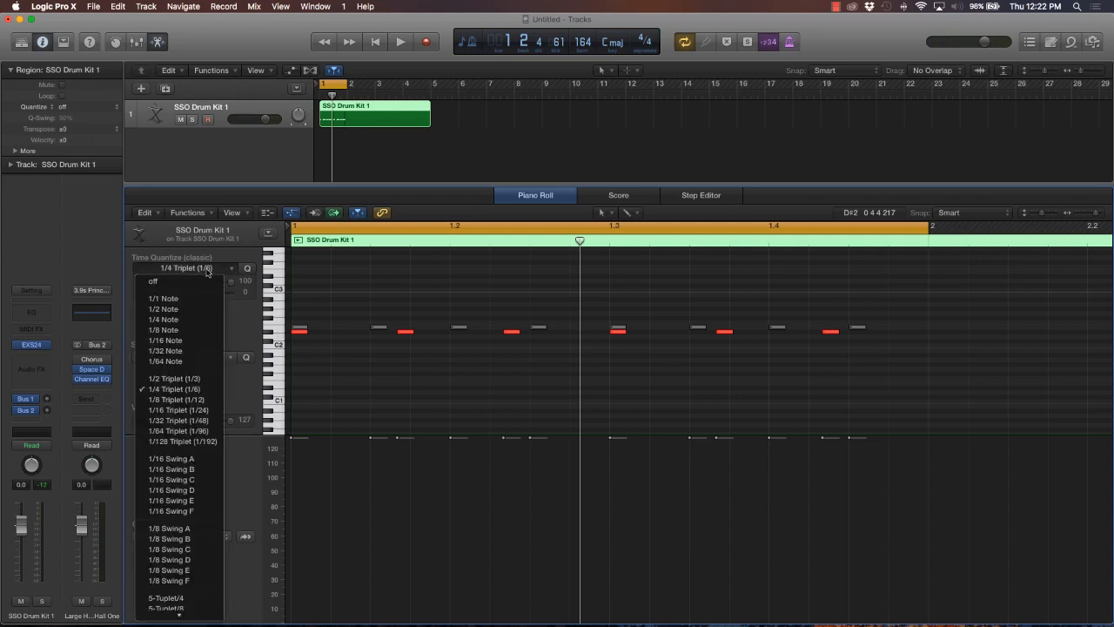